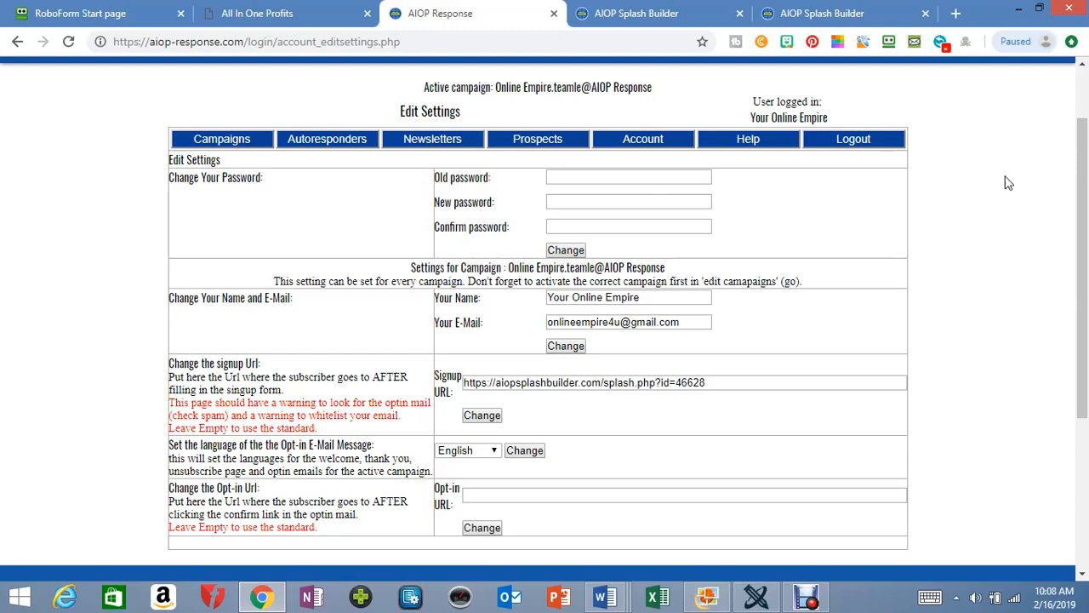
Open Splash Builder from the All In One Profits toolbox and show the list of splash pages.
click(303, 15)
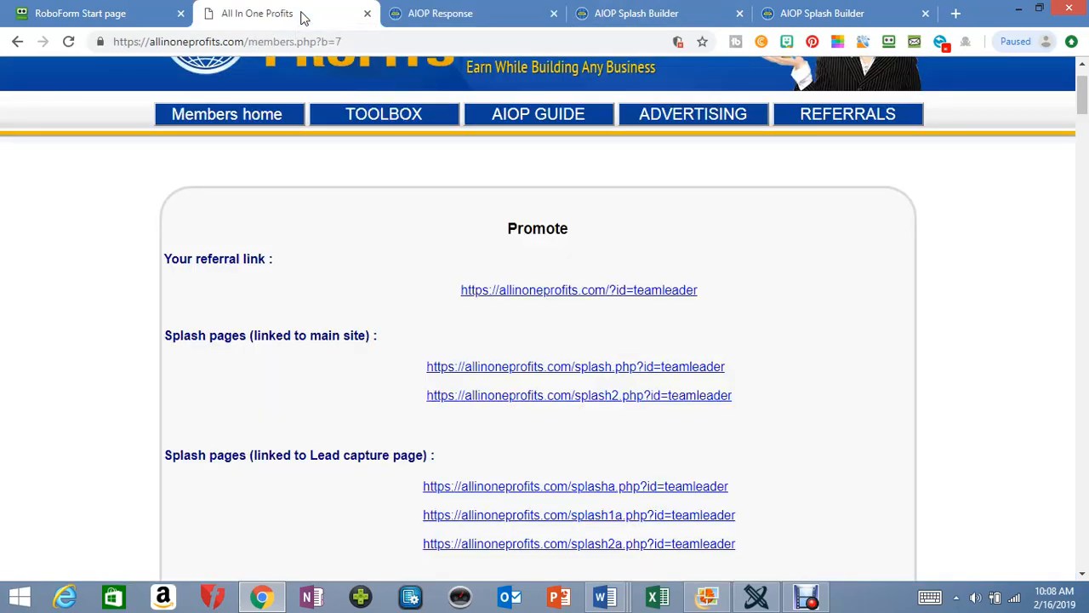
mouse_move(379, 123)
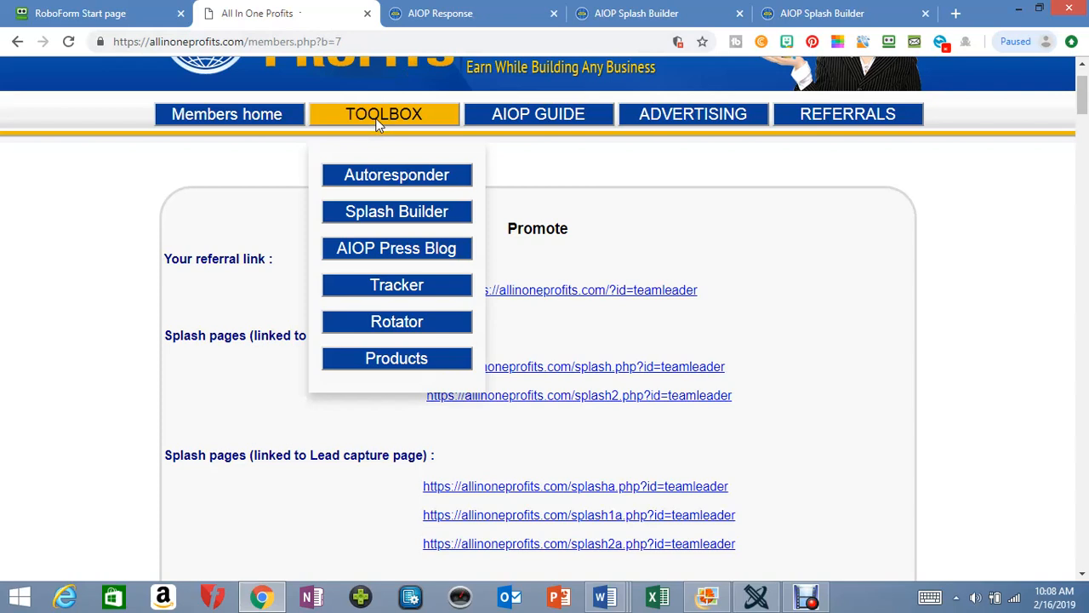
click(390, 212)
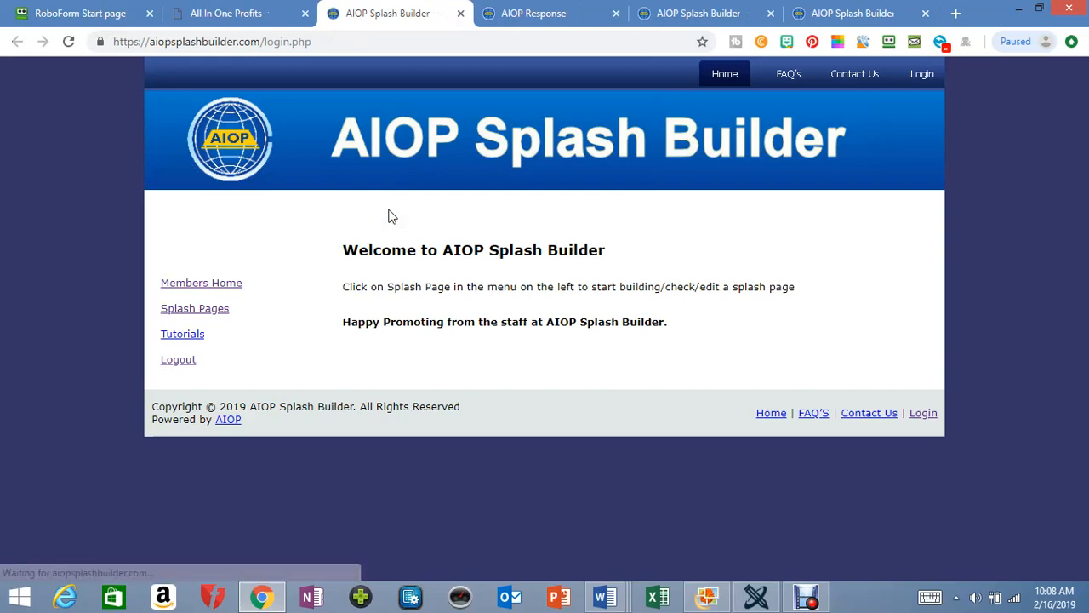
click(221, 317)
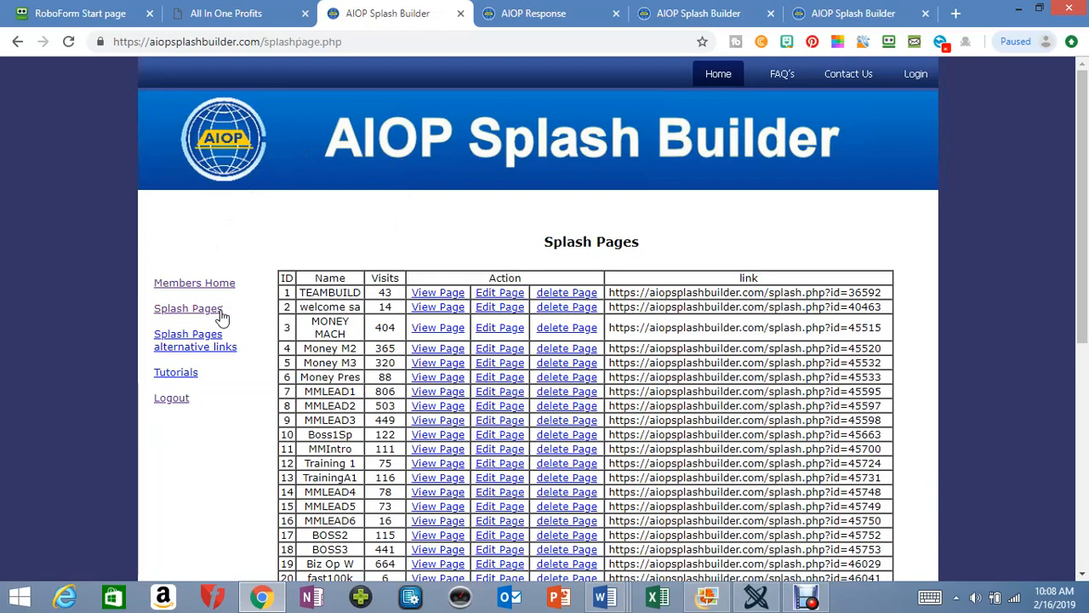
Create a new splash page named "capturepag" below the list of existing splash pages.
drag(1083, 204, 1083, 419)
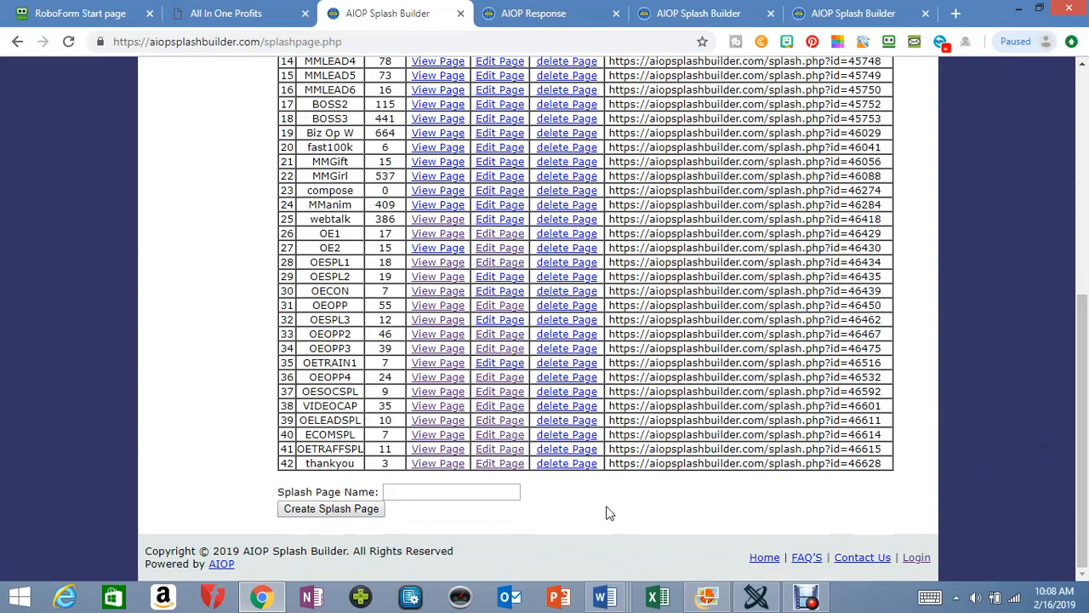
click(423, 491)
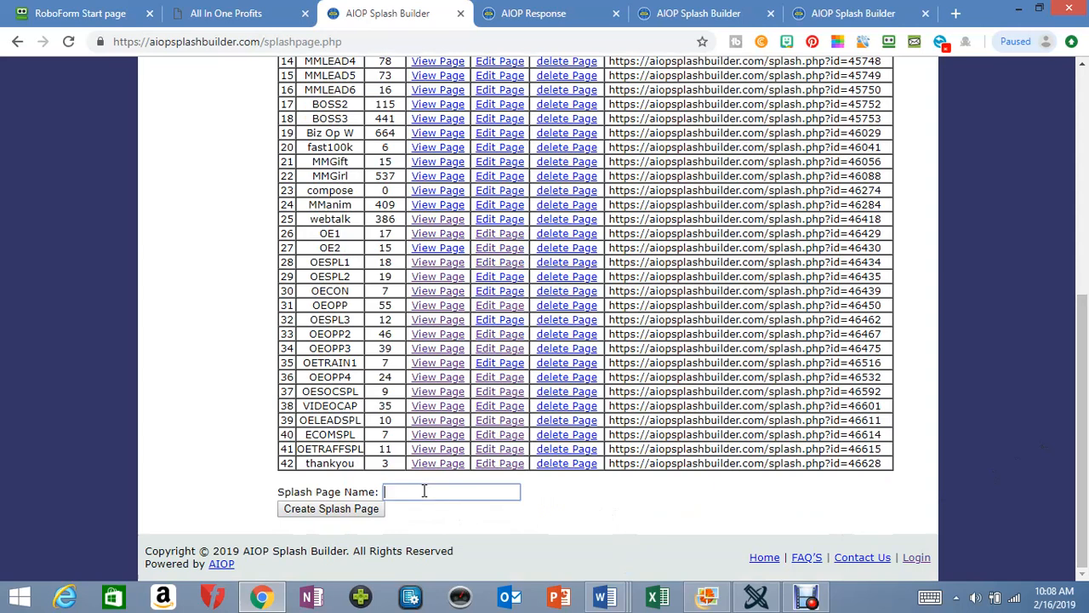
click(650, 502)
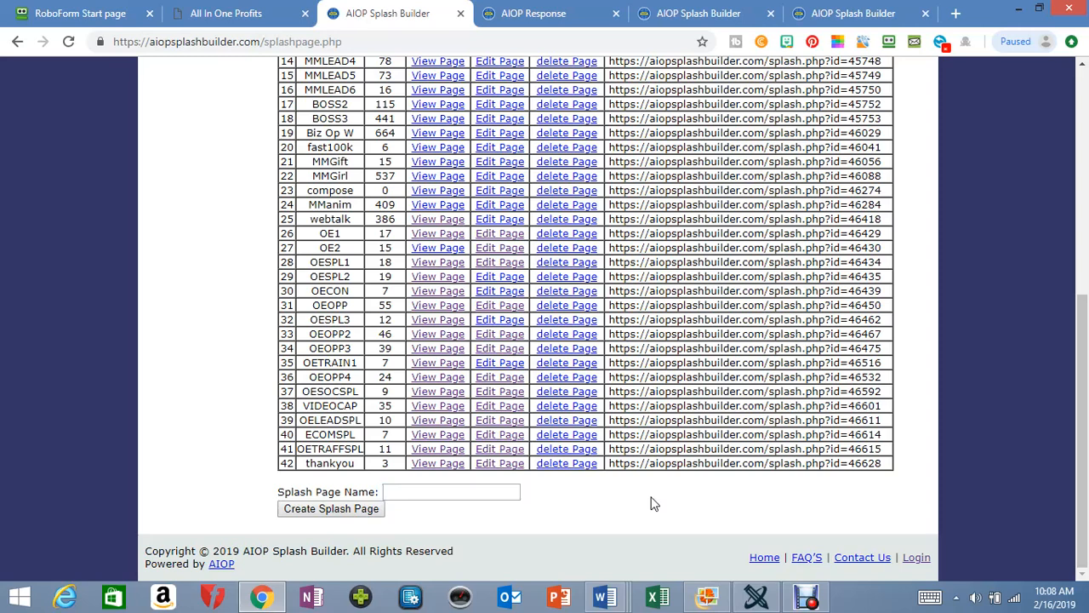
click(400, 493)
text(captu)
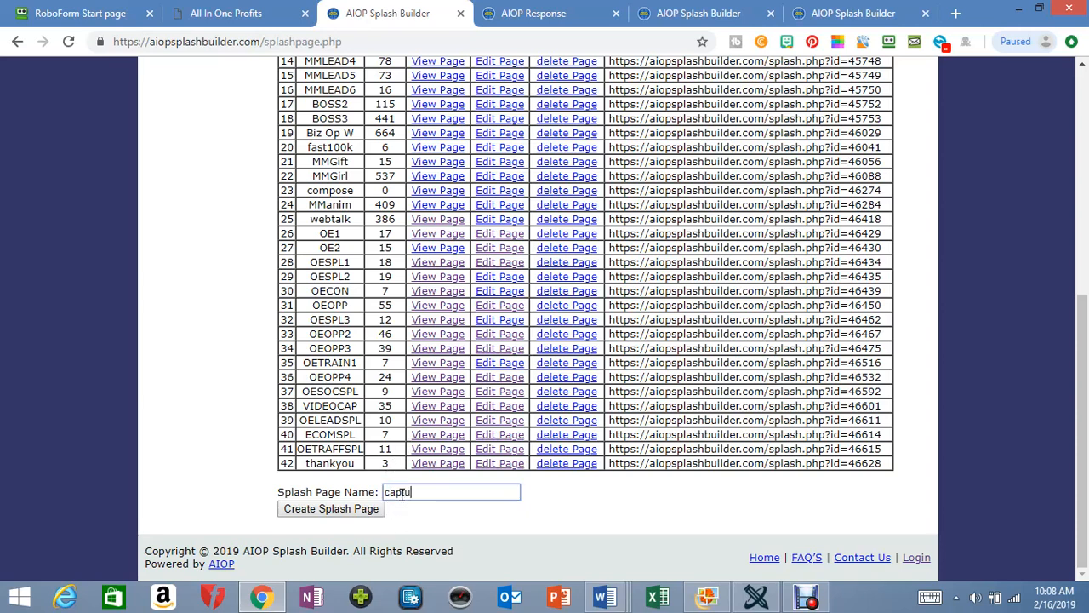
text(repag)
click(339, 510)
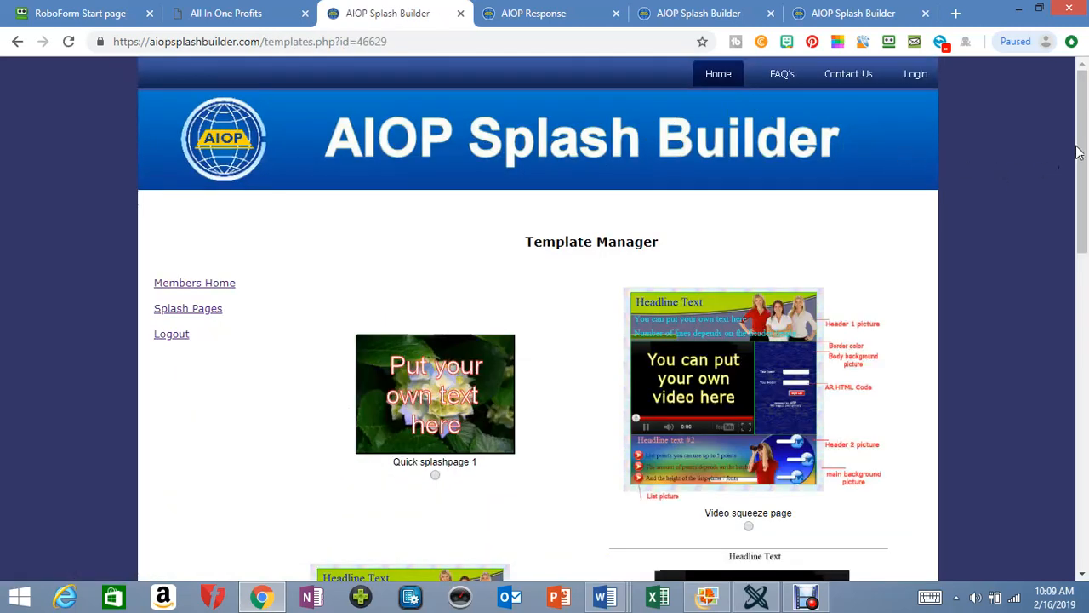
Apply the Empty page template to the new splash page and return to its edit page.
drag(1084, 152, 1073, 376)
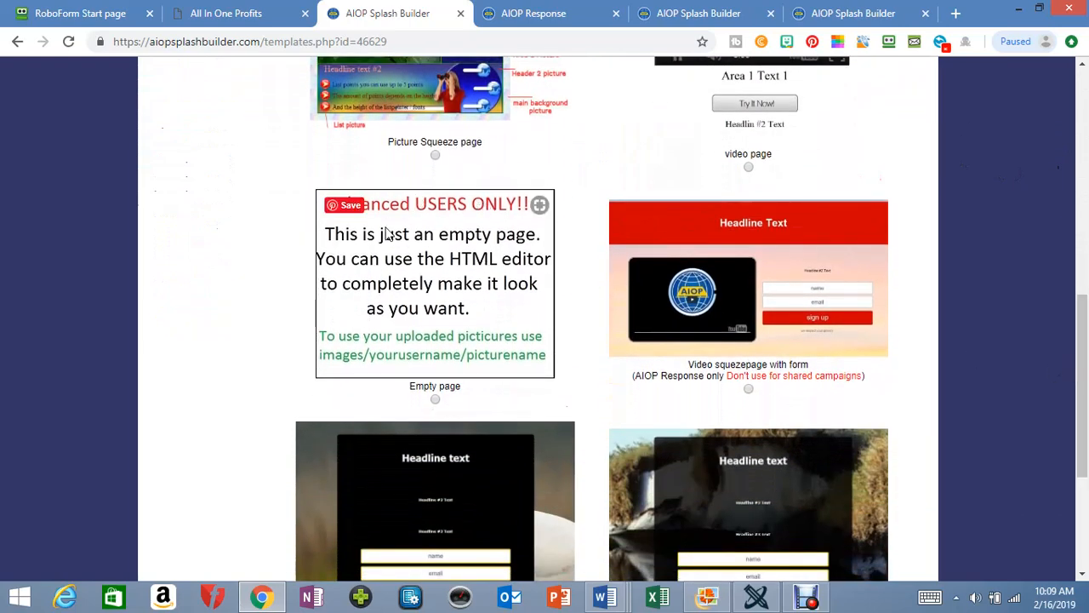
click(435, 400)
drag(1083, 331, 1087, 432)
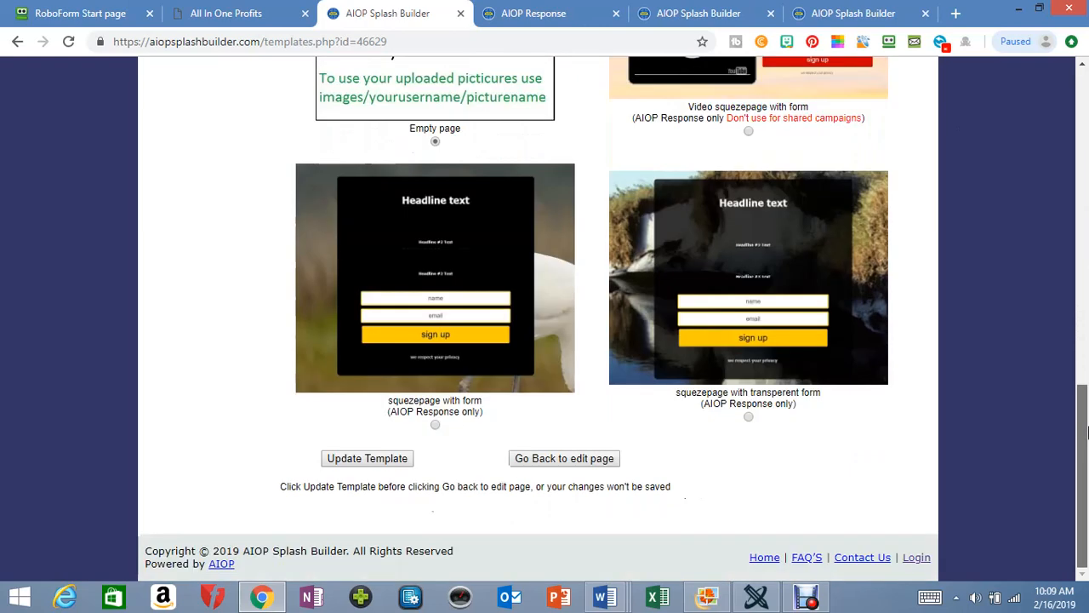
click(376, 461)
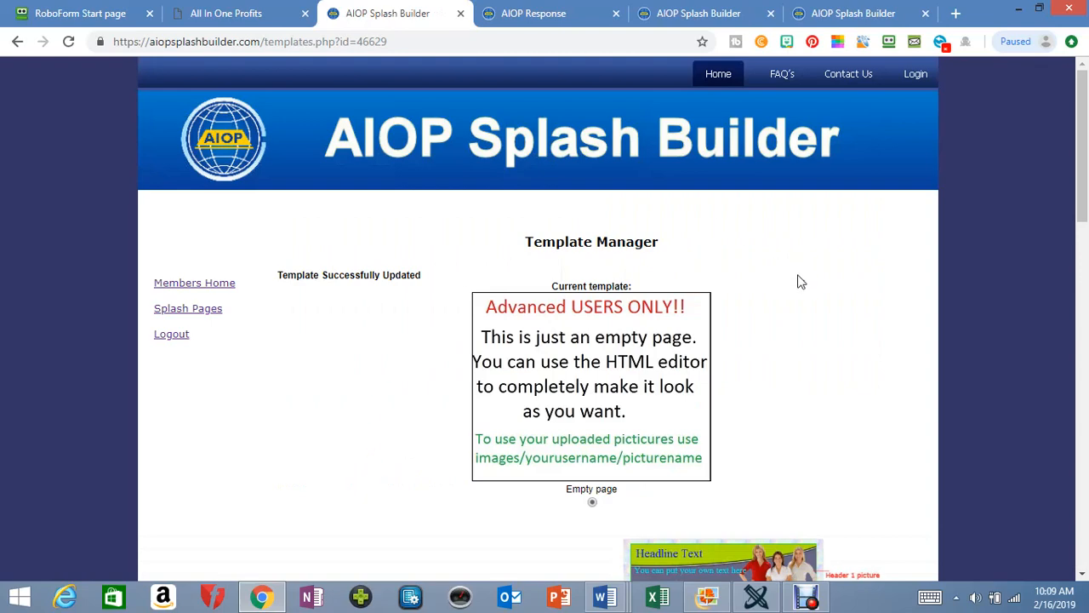
drag(1085, 123, 1086, 494)
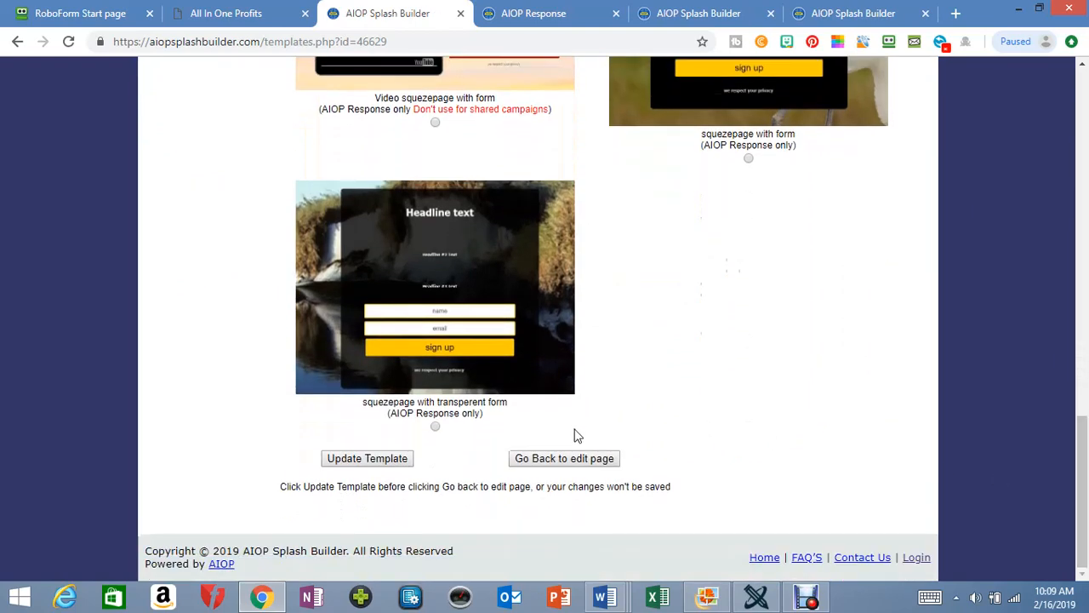
click(564, 459)
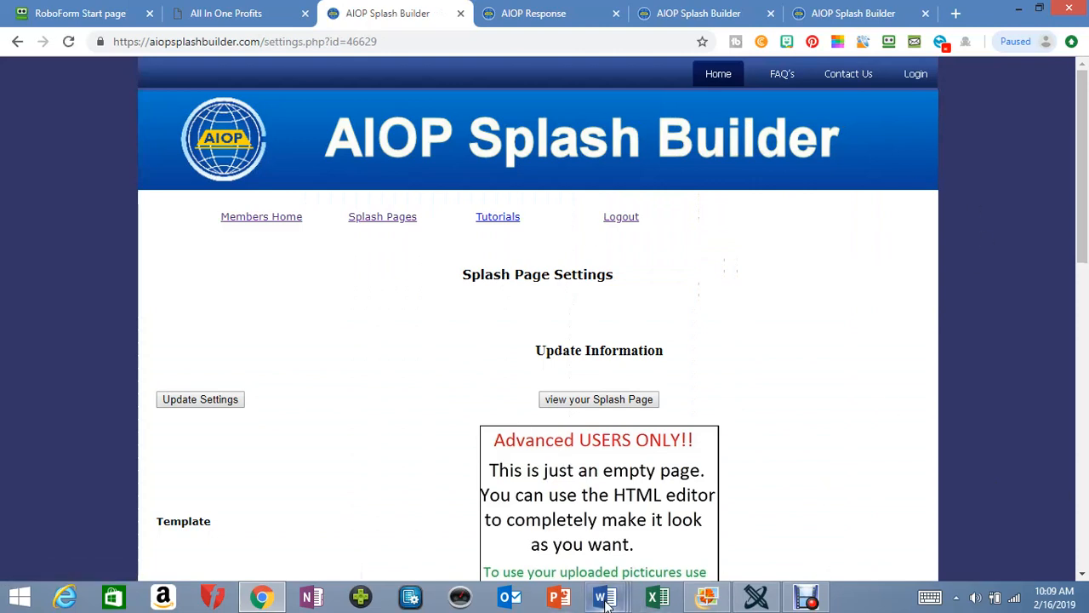
Switch to the ONLINE EMPIRE EBOOK document in Word and review the HTML code sections for the gold, silver and video capture pages.
mouse_move(606, 602)
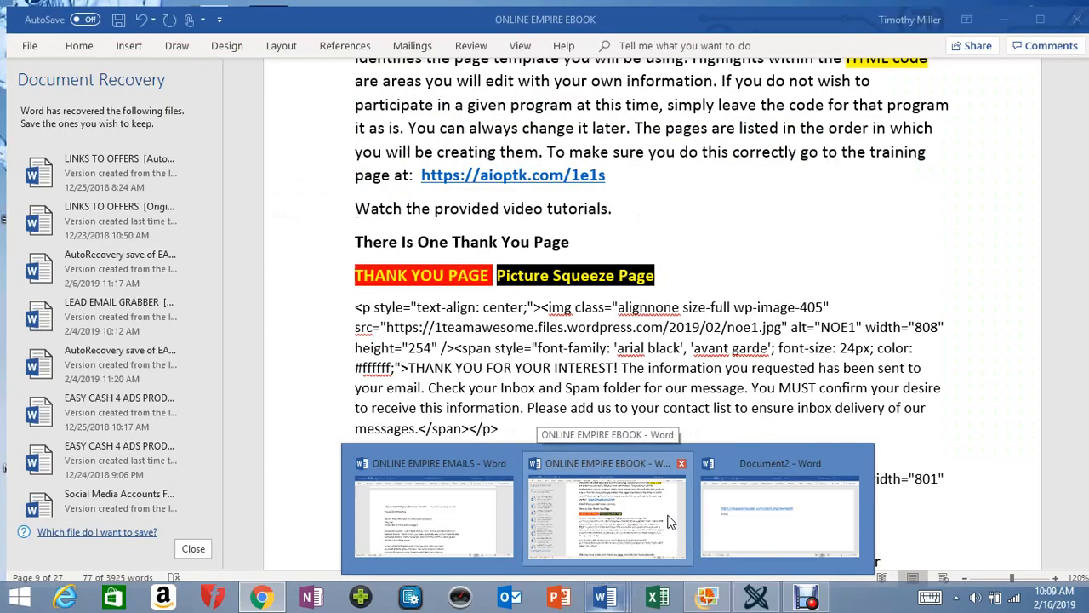
click(669, 521)
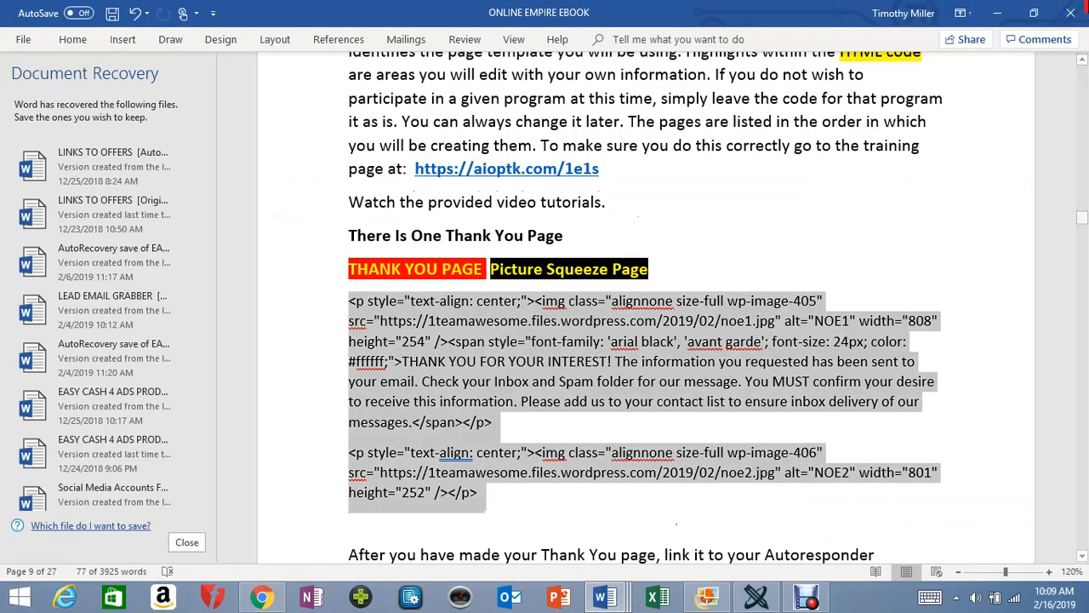
drag(1081, 218, 1086, 241)
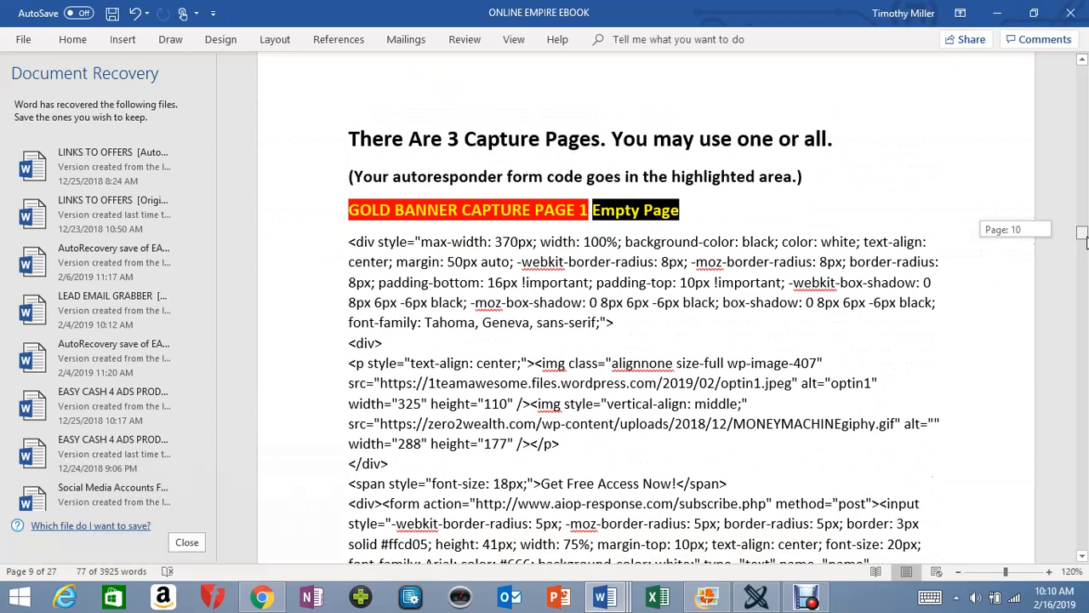
drag(1086, 242, 1086, 242)
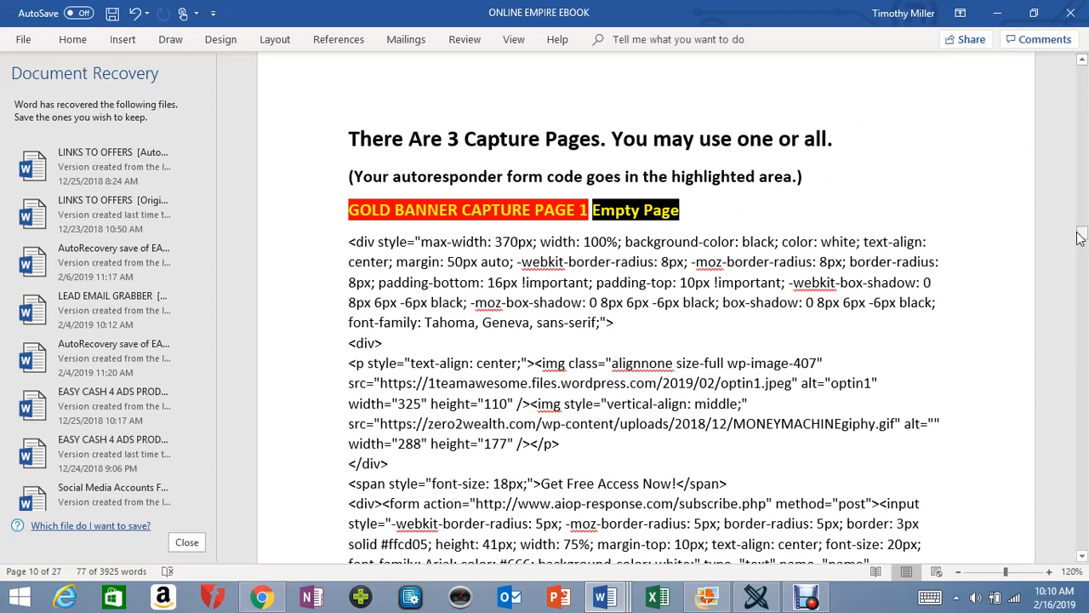
drag(1082, 240, 1081, 240)
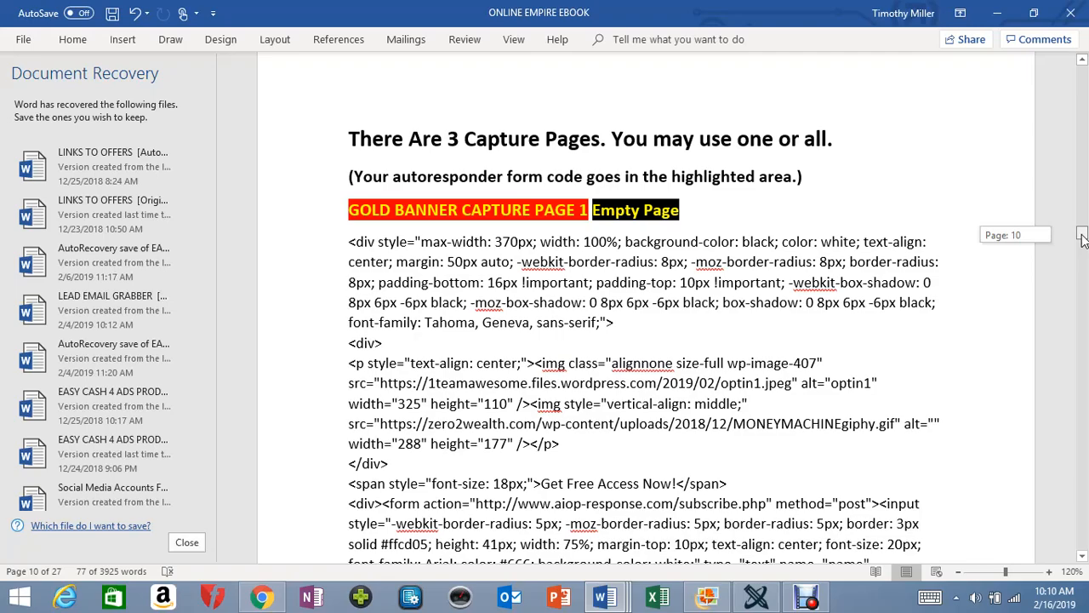
drag(1082, 240, 1082, 271)
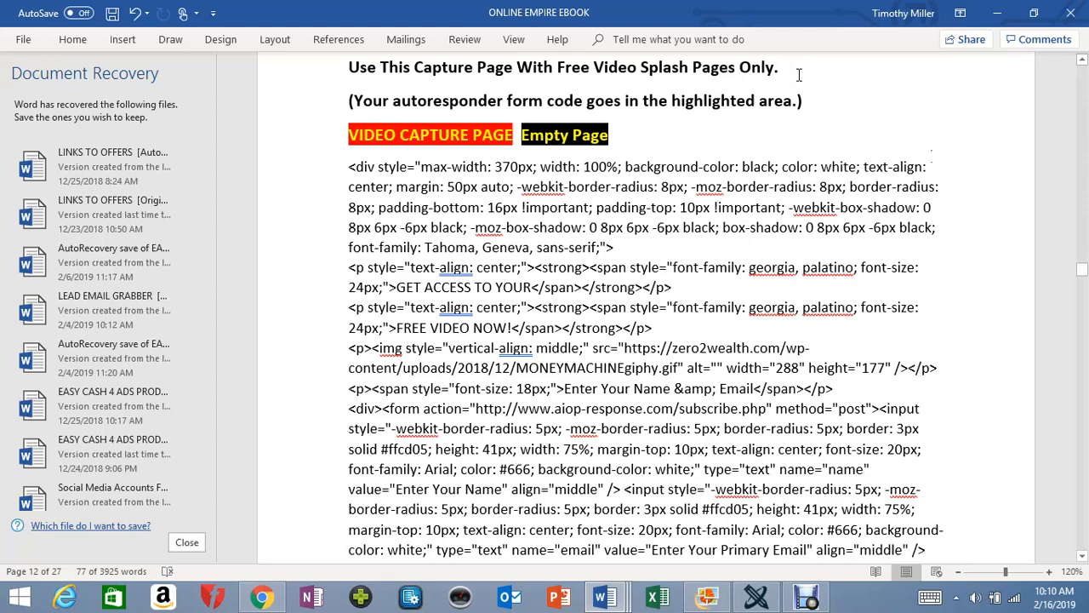
drag(1082, 270, 1082, 235)
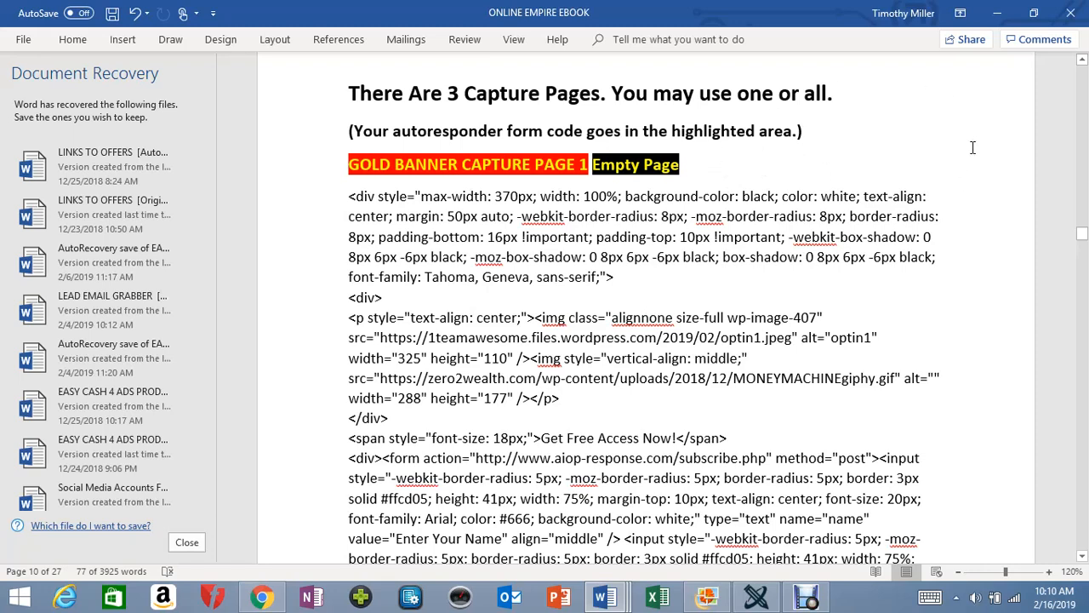
drag(1085, 241, 1086, 248)
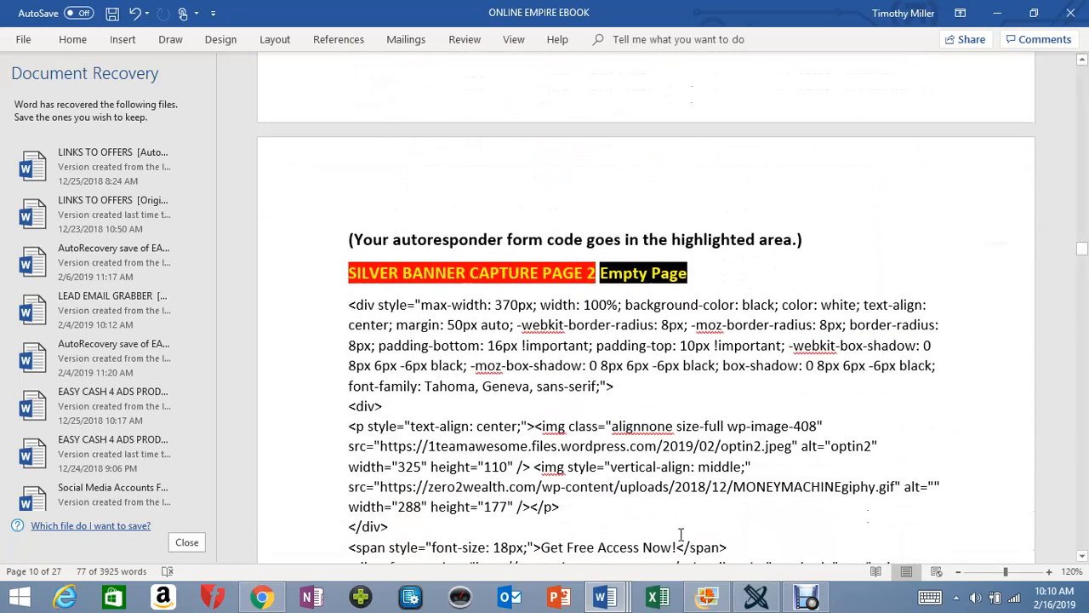
Switch to Document2 and copy the autoresponder form code noted below the splash page link.
mouse_move(619, 601)
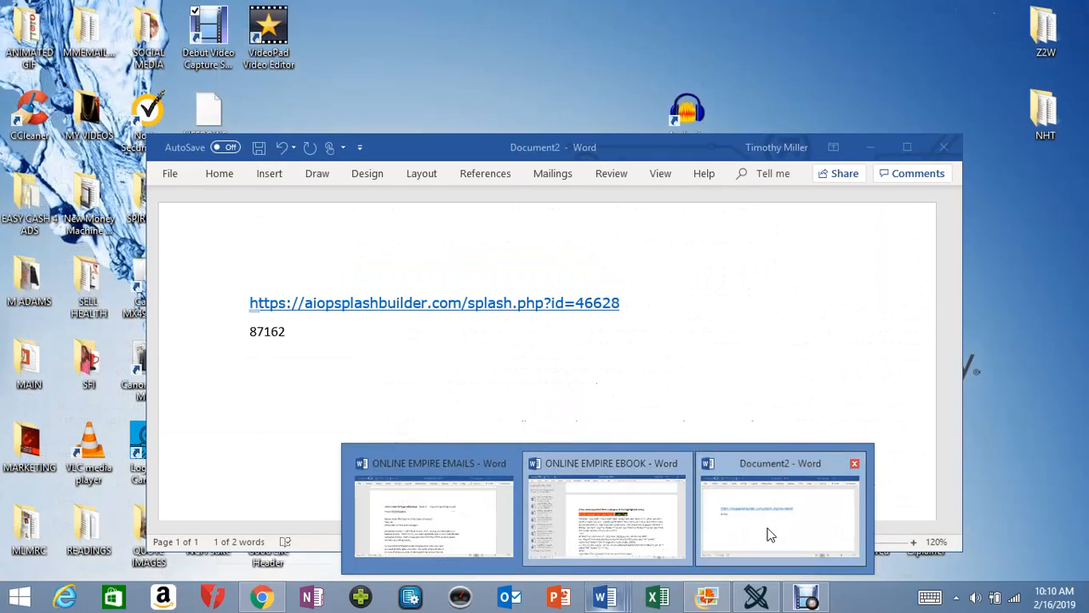
click(769, 530)
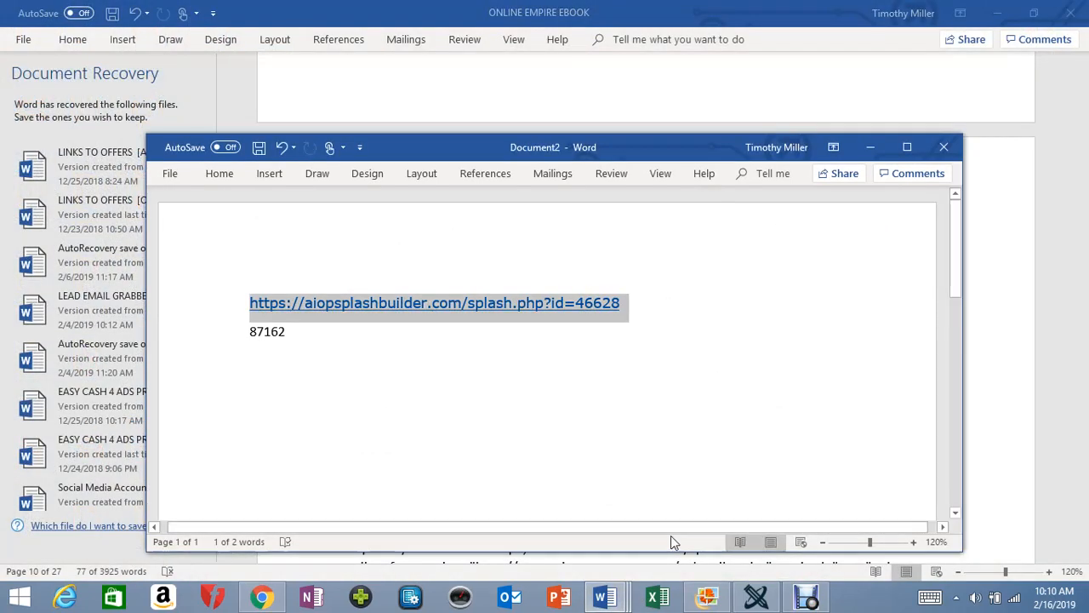
click(298, 333)
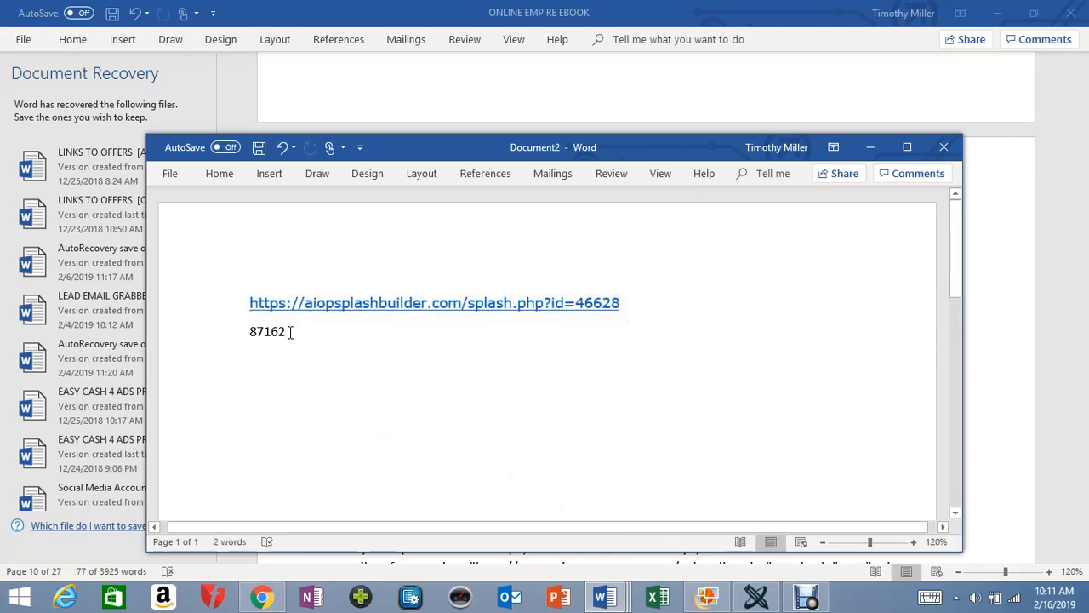
drag(285, 332, 253, 328)
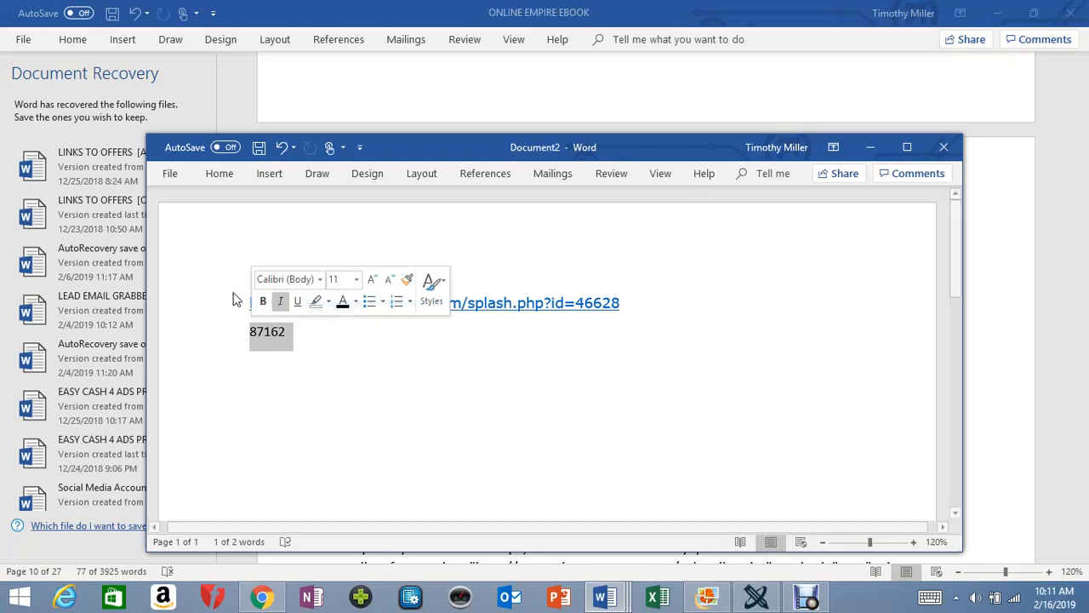
right_click(275, 338)
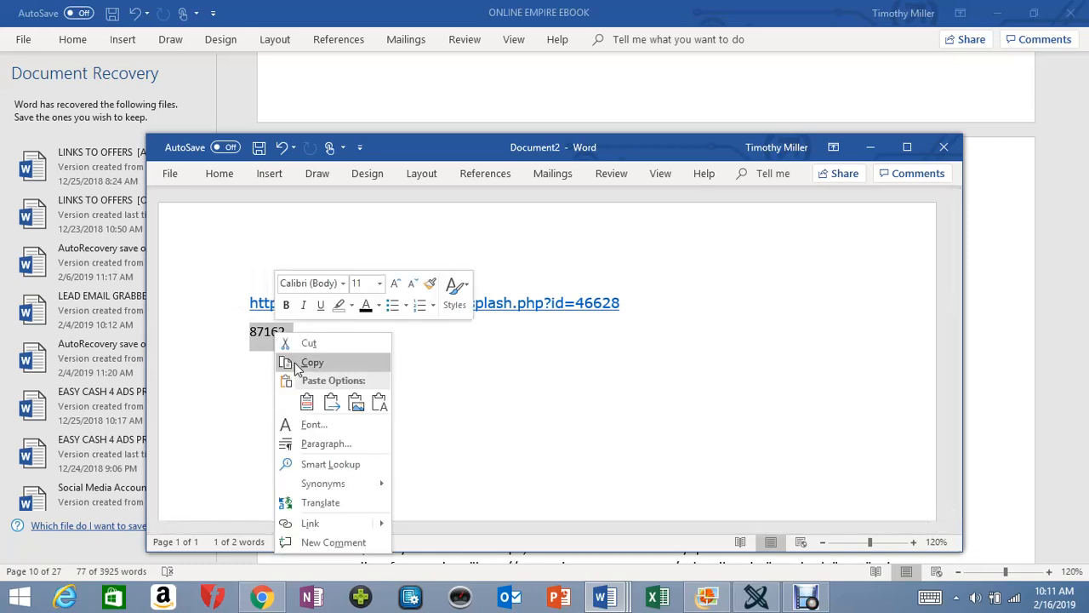
click(311, 366)
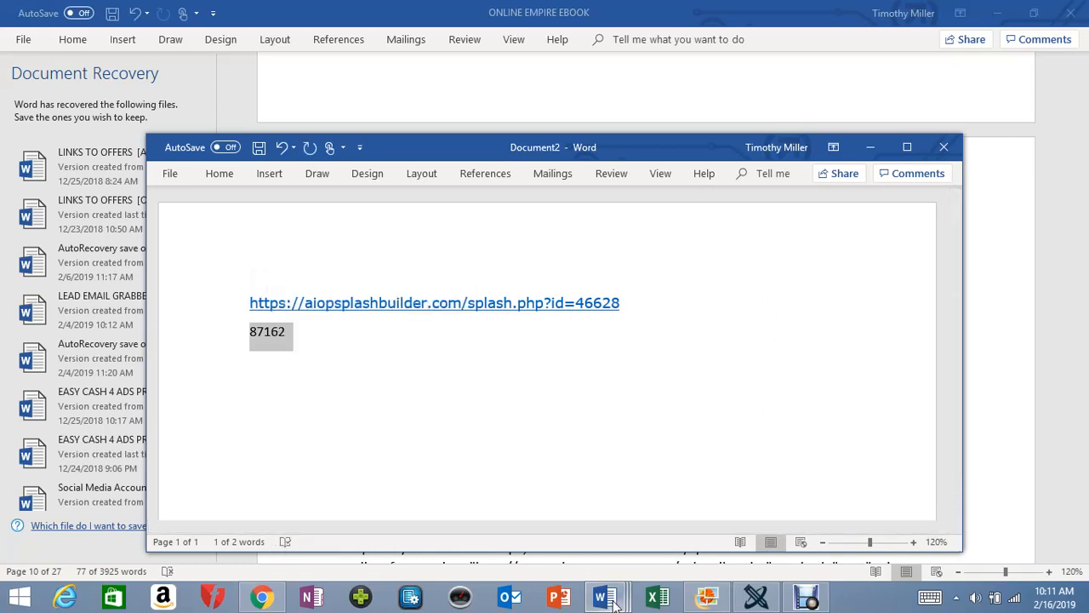
Return to the ONLINE EMPIRE EBOOK document and locate the highlighted user_id value in the Gold Banner Capture Page 1 code.
mouse_move(613, 599)
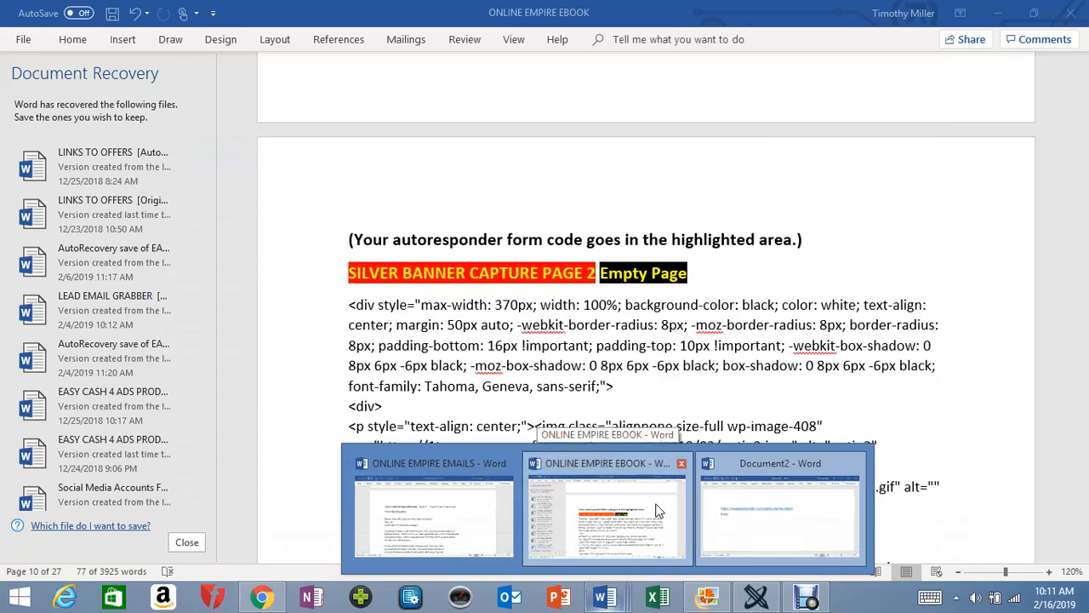
click(657, 512)
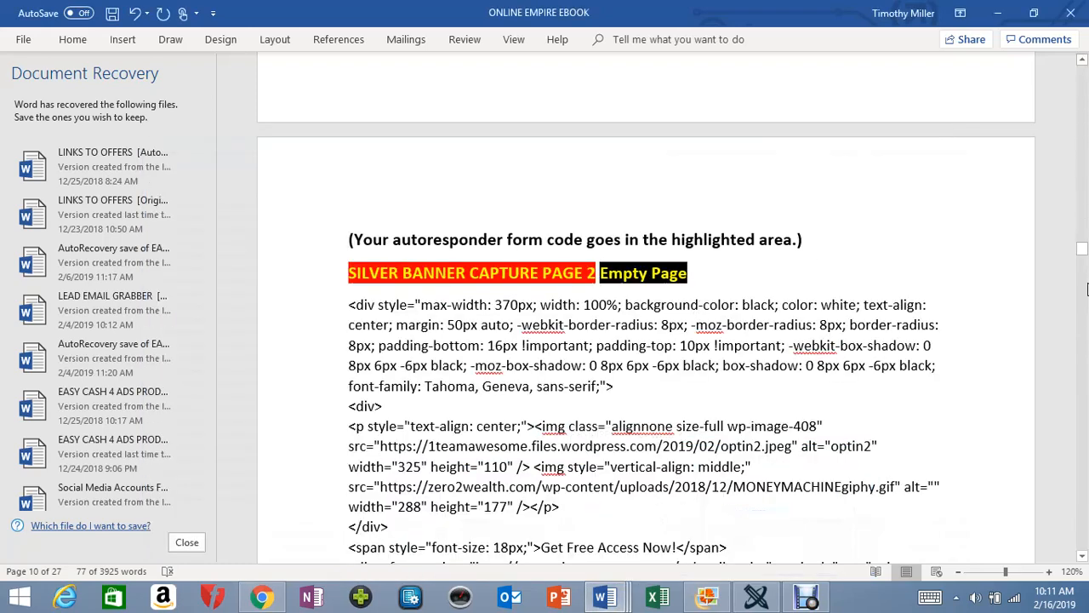
mouse_move(1084, 249)
mouse_down()
mouse_move(1085, 312)
mouse_move(1084, 237)
mouse_up()
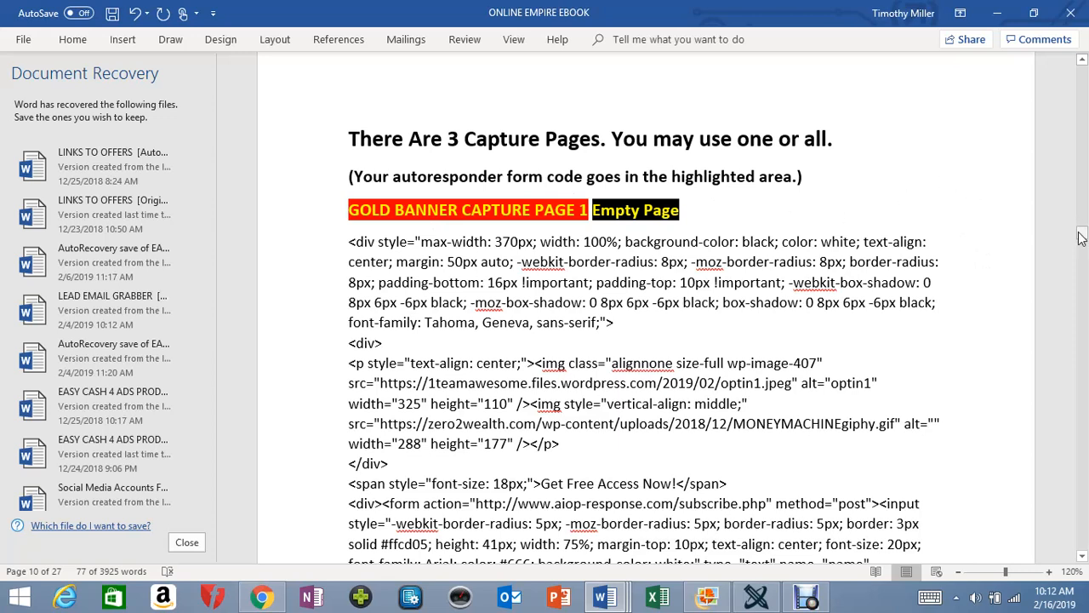
drag(1083, 236, 1084, 236)
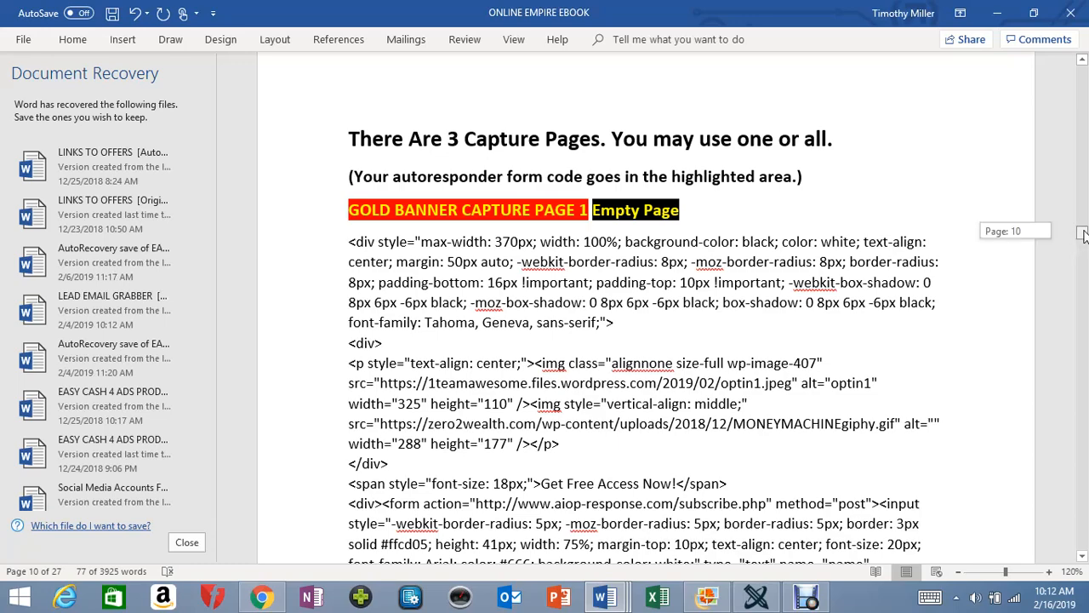
drag(1083, 235, 1084, 232)
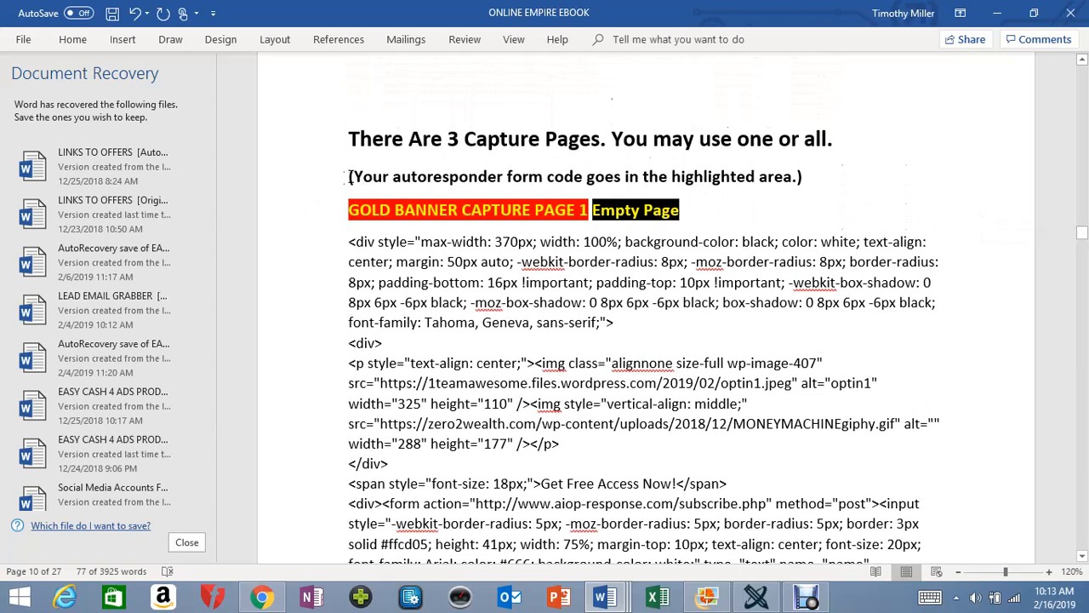
drag(354, 176, 783, 180)
click(827, 181)
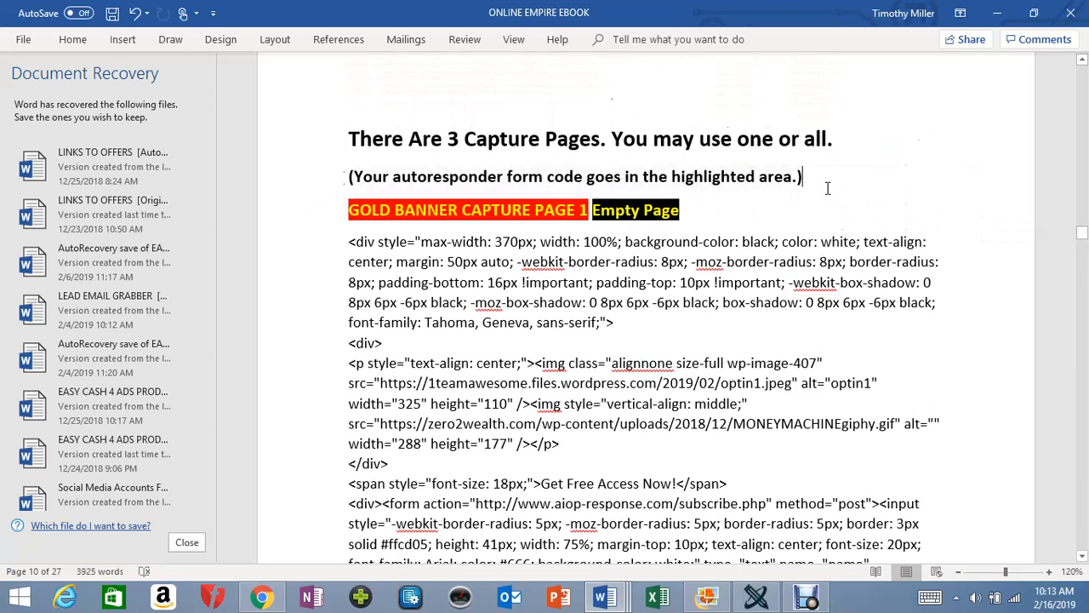
drag(1083, 236, 1084, 243)
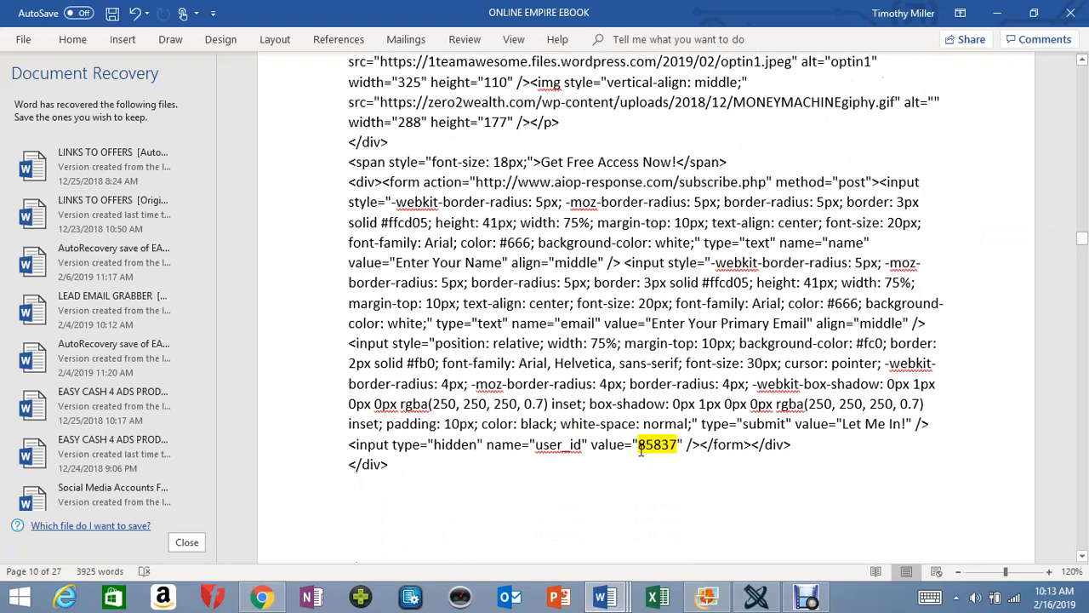
drag(641, 449, 678, 443)
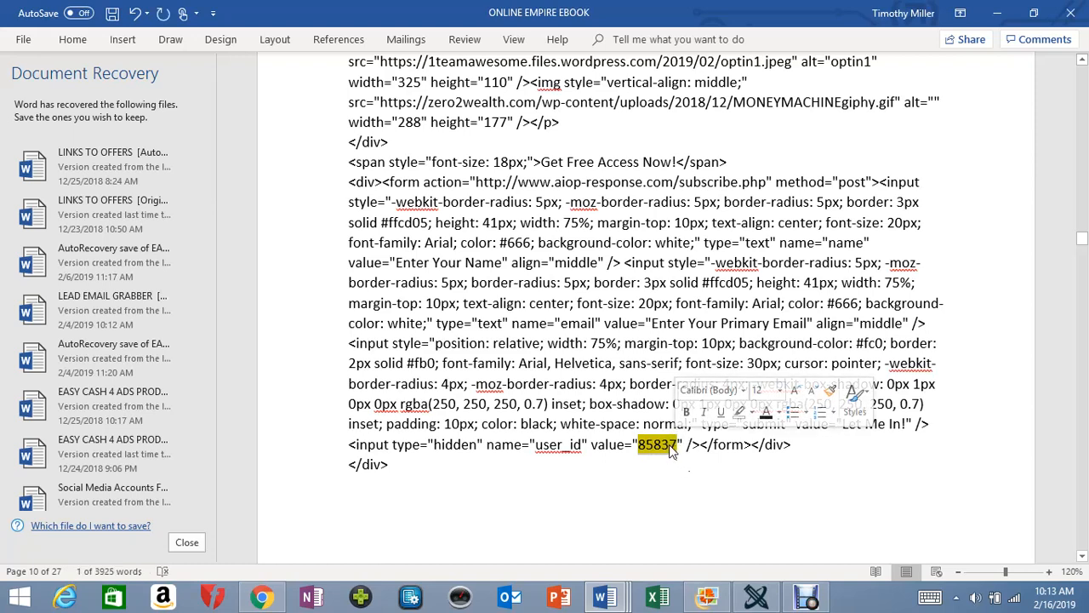
right_click(669, 444)
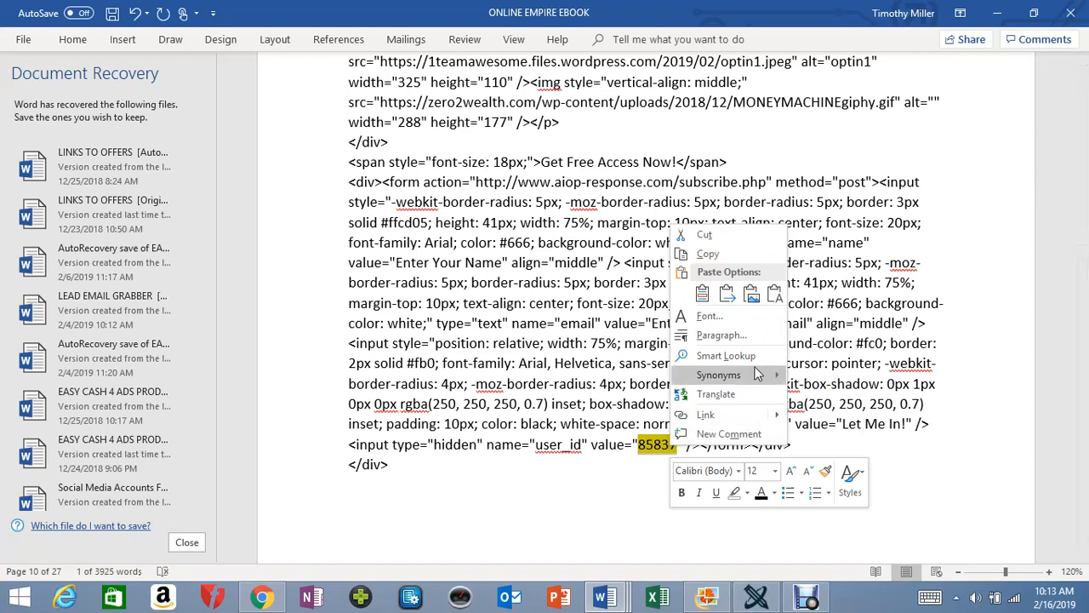
click(775, 294)
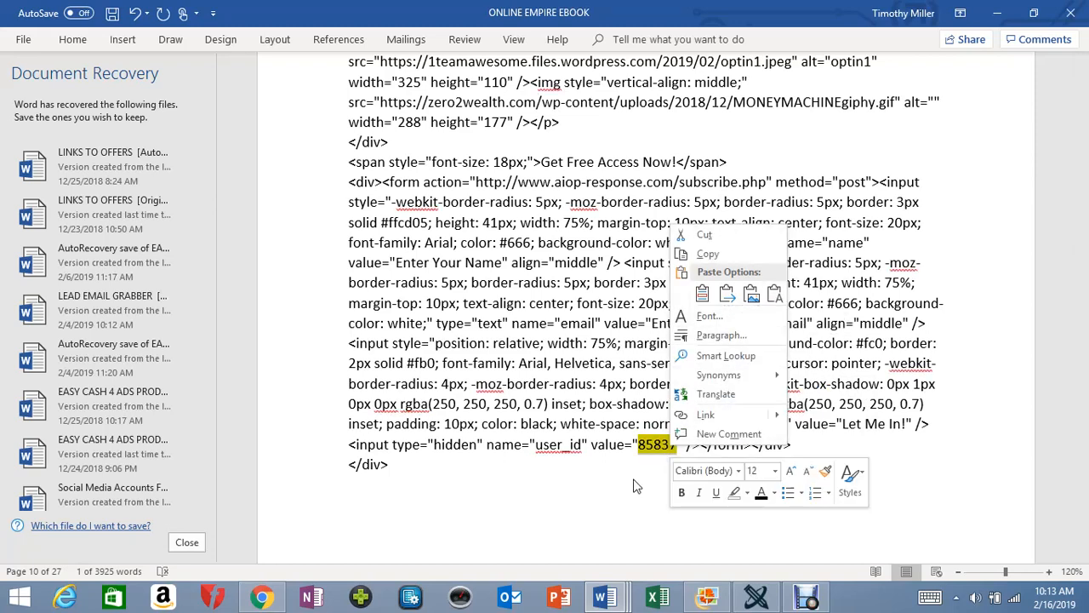
click(633, 486)
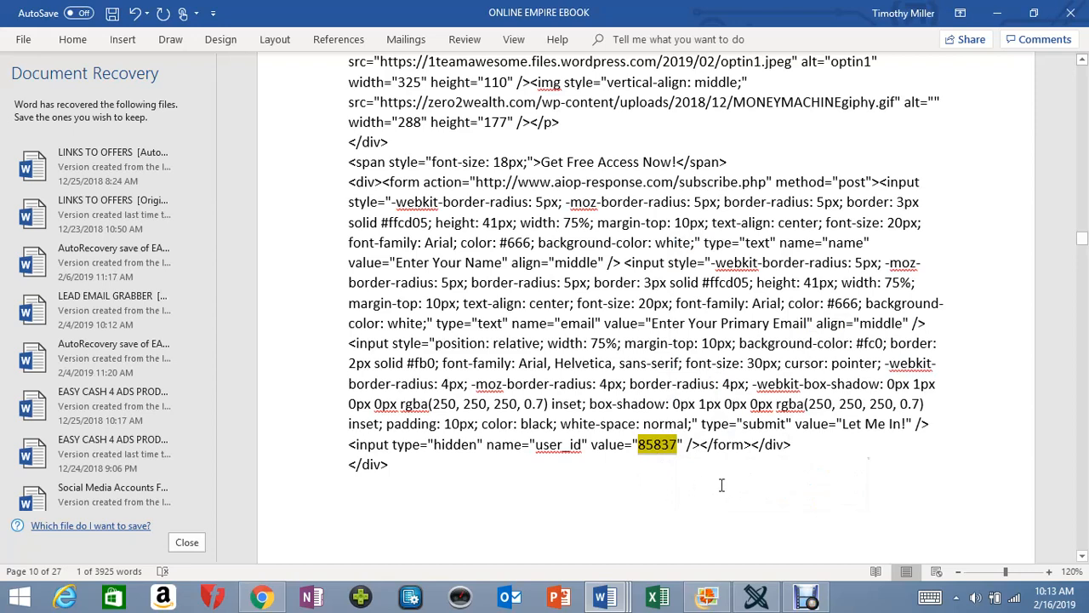
click(817, 453)
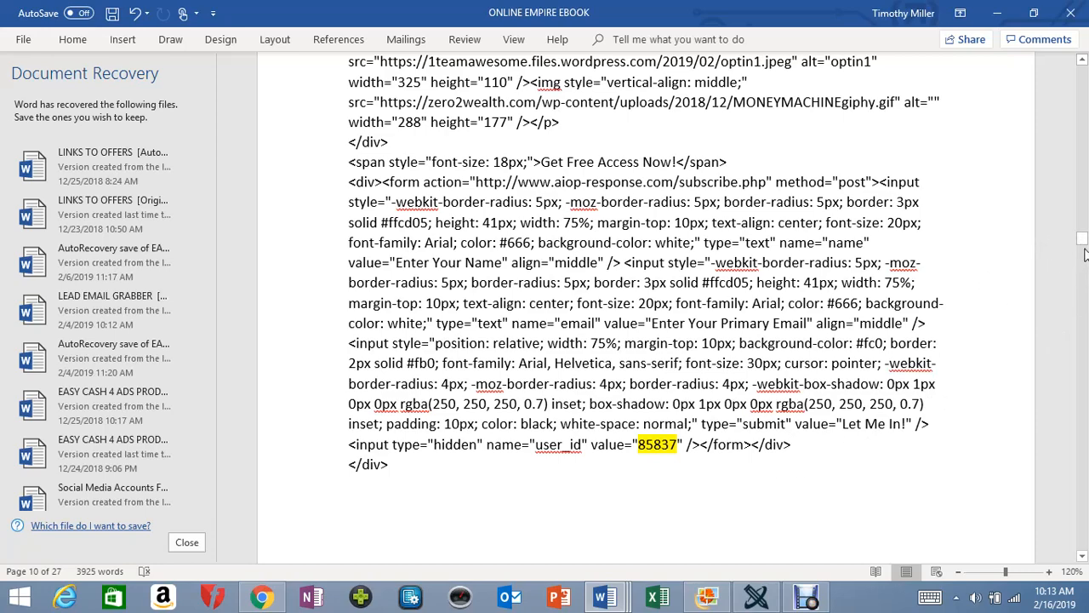
Copy the complete HTML code of Gold Banner Capture Page 1 from the ebook, from the opening to the last closing div.
drag(1082, 247, 1083, 244)
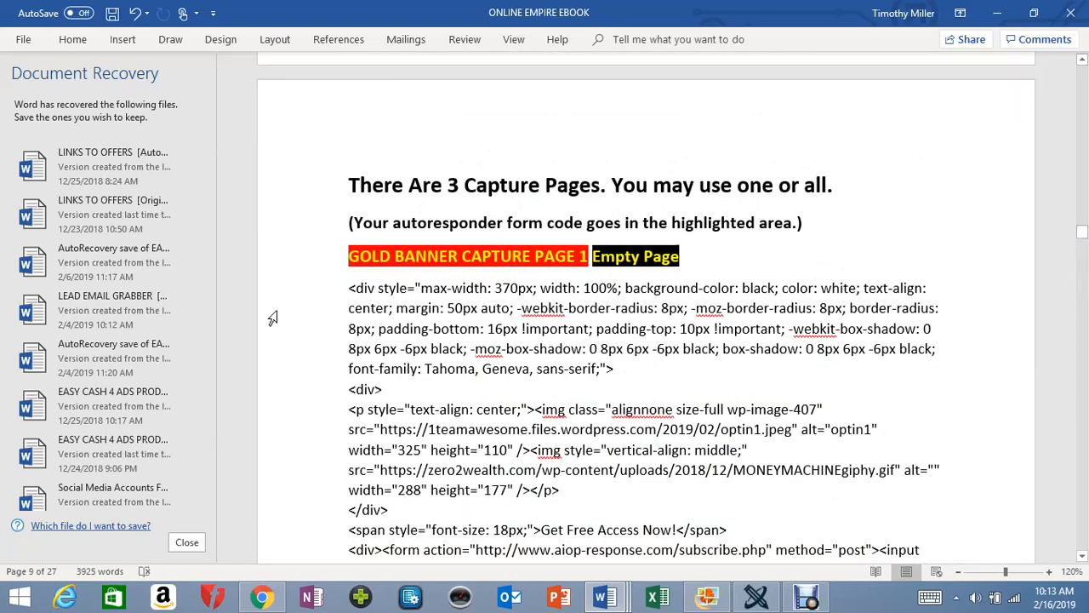
drag(348, 288, 417, 473)
right_click(558, 288)
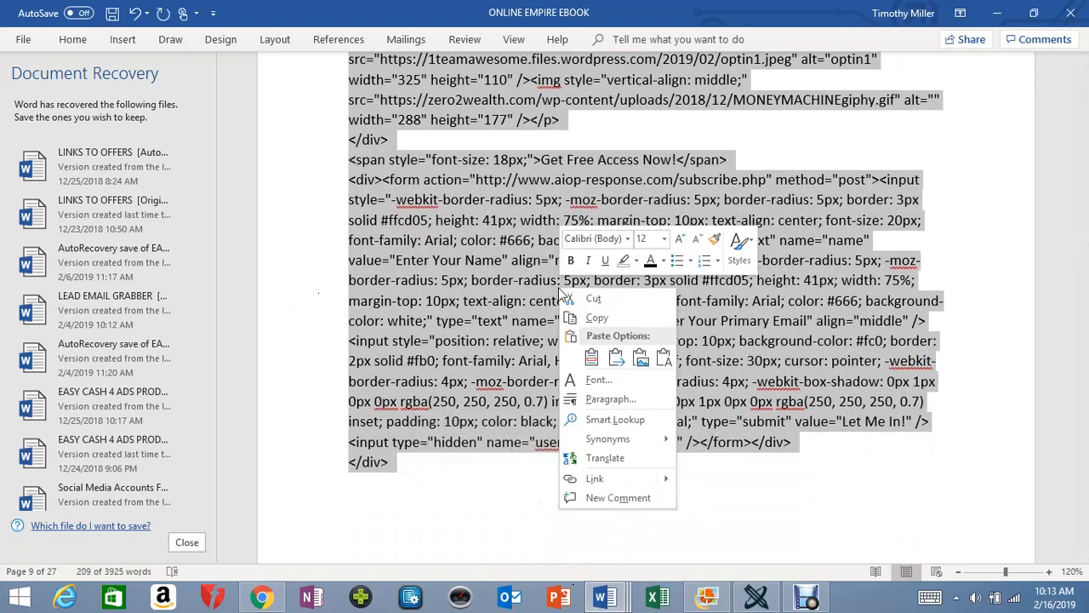
click(598, 318)
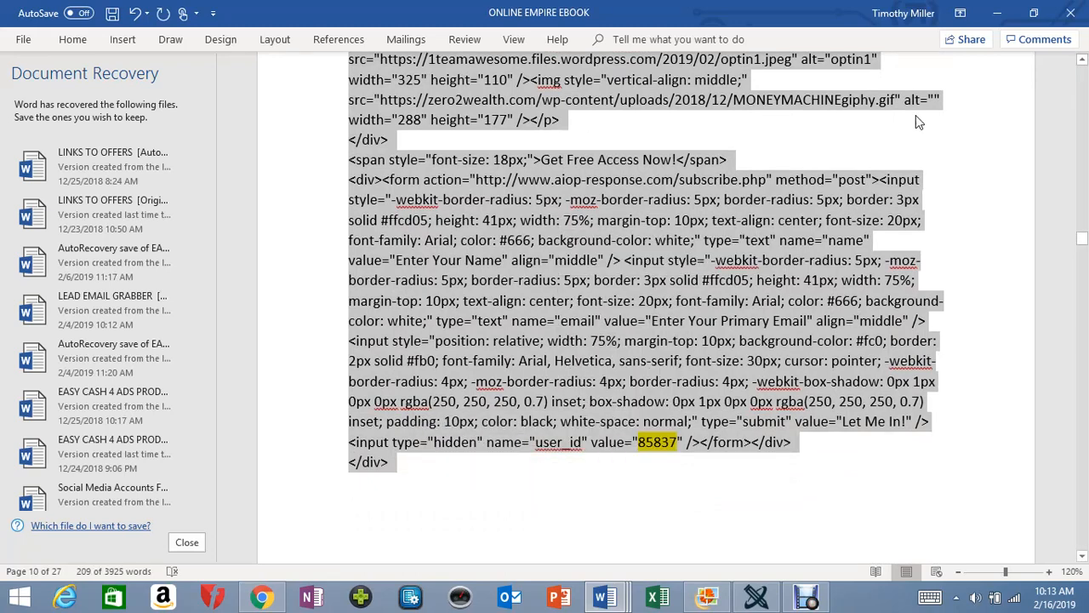
Switch to the AIOP Splash Builder settings page in Chrome and insert the copied code as the HTML source of Area 1 Text 1.
click(999, 13)
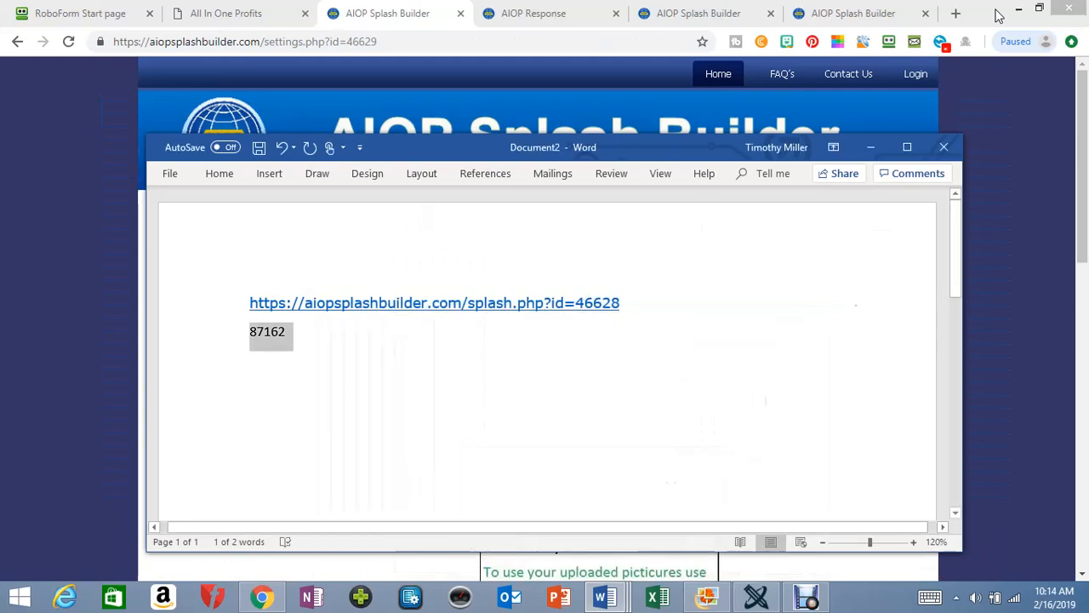
click(872, 147)
drag(1085, 175, 1080, 354)
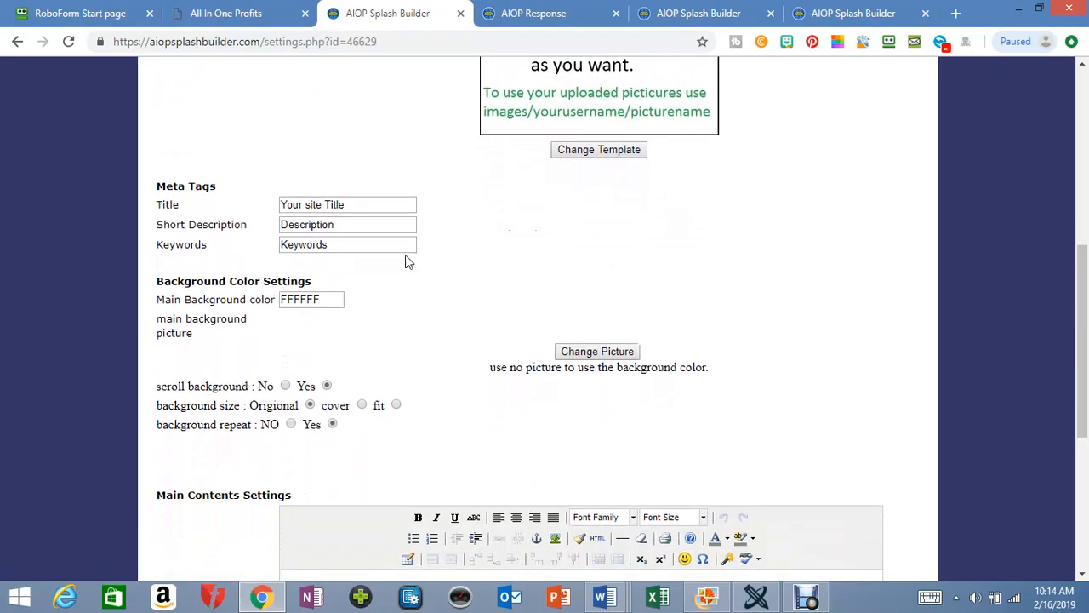
drag(1078, 311, 1075, 421)
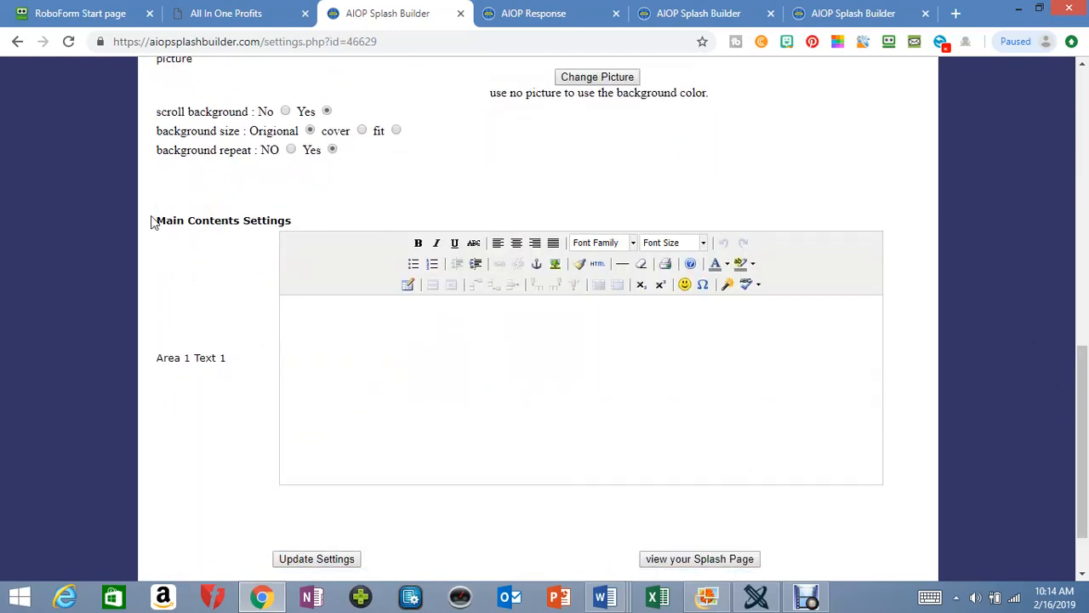
mouse_move(151, 226)
mouse_down()
mouse_move(307, 223)
mouse_move(157, 232)
mouse_up()
click(307, 222)
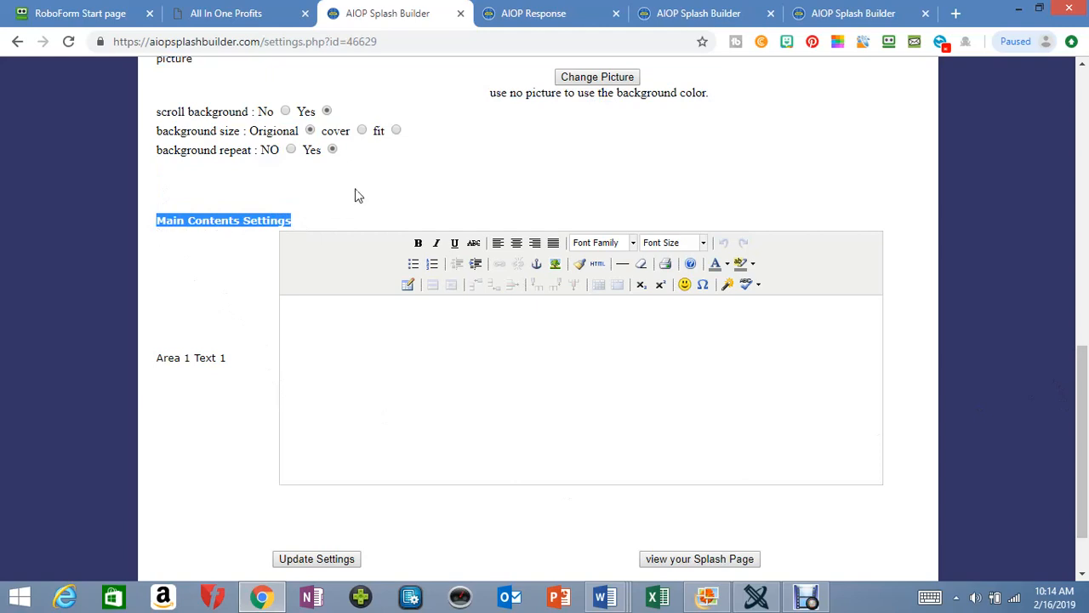
click(839, 170)
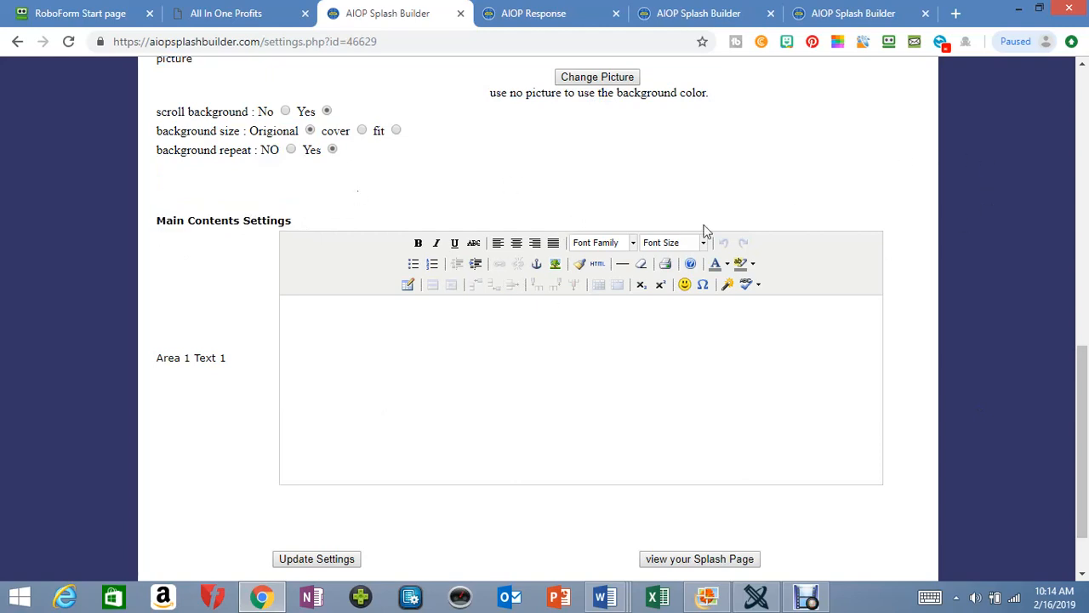
click(598, 265)
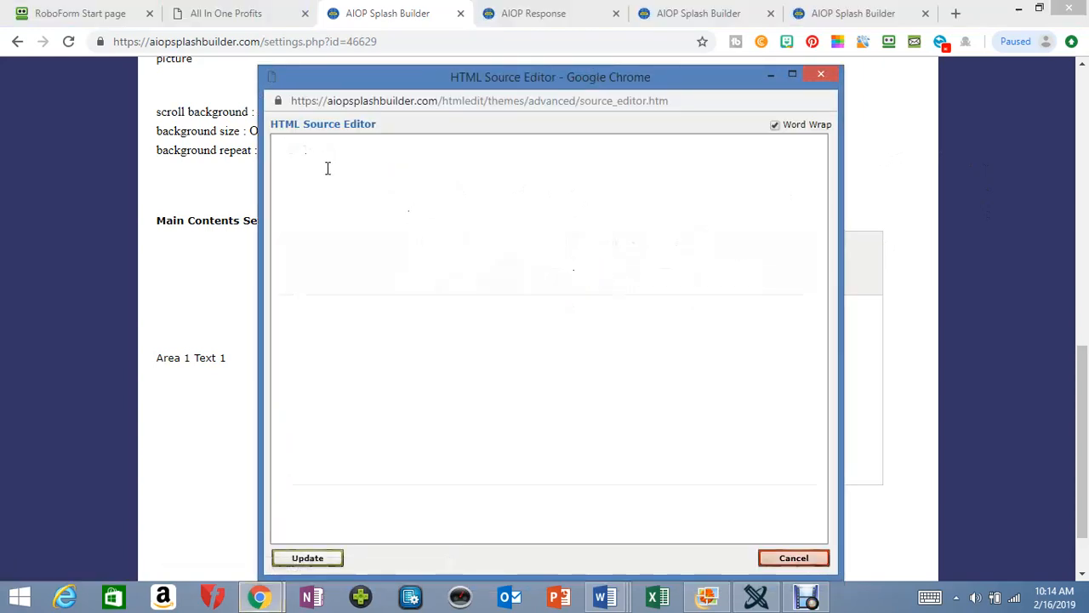
right_click(329, 157)
click(362, 250)
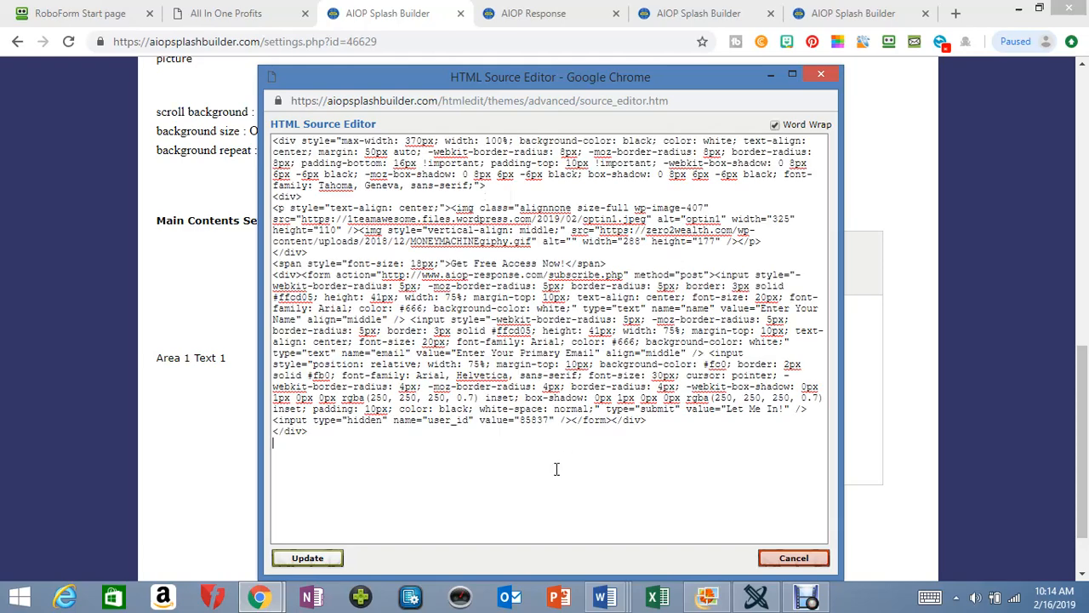
click(317, 561)
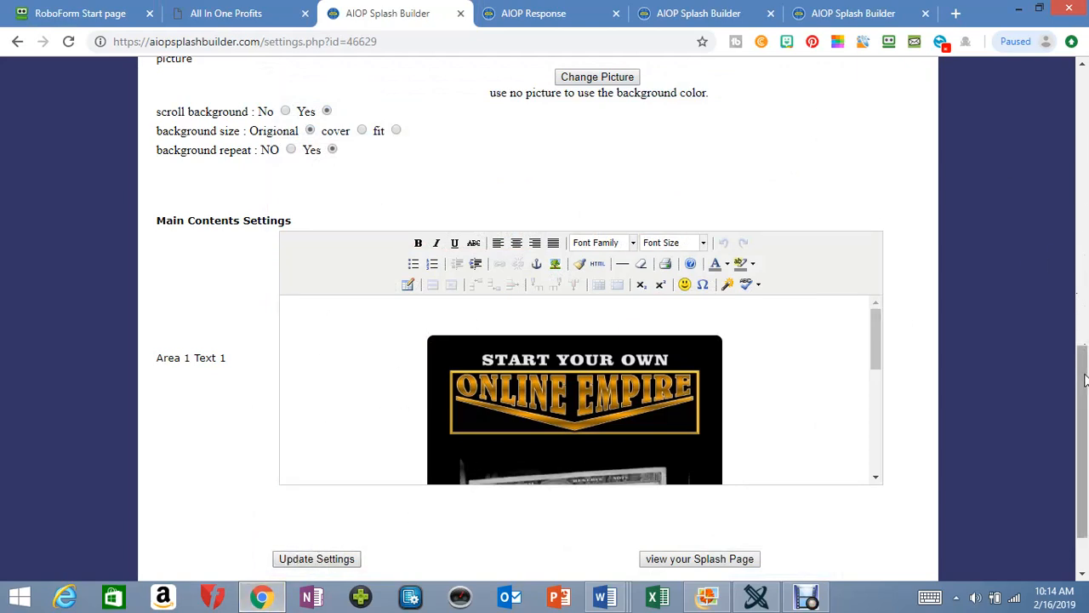
Save the splash page settings, view the resulting splash page, and close the preview.
scroll(634, 511, down, 1)
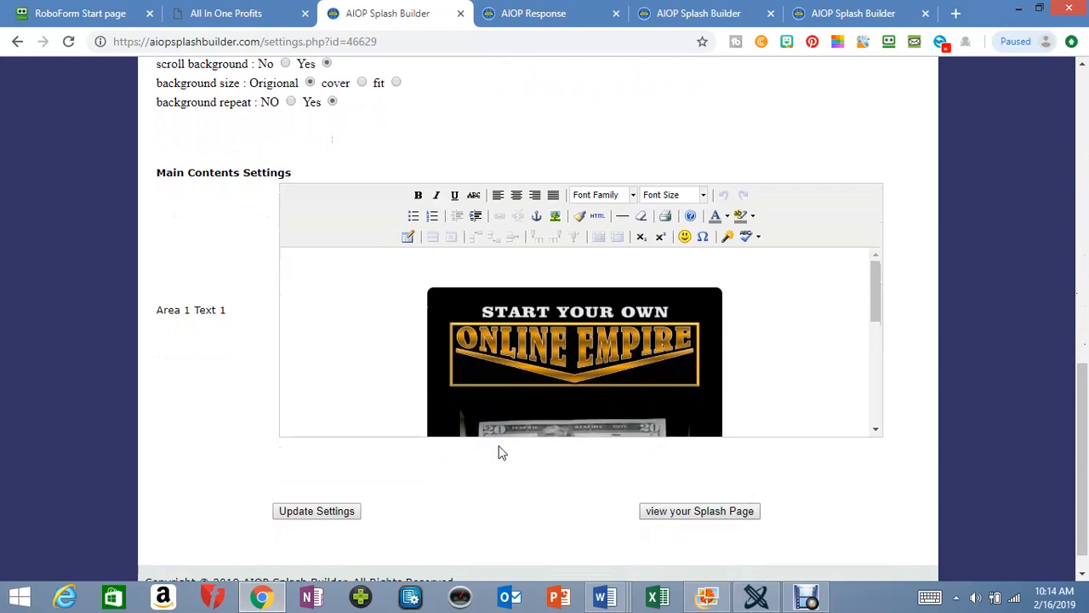
click(316, 511)
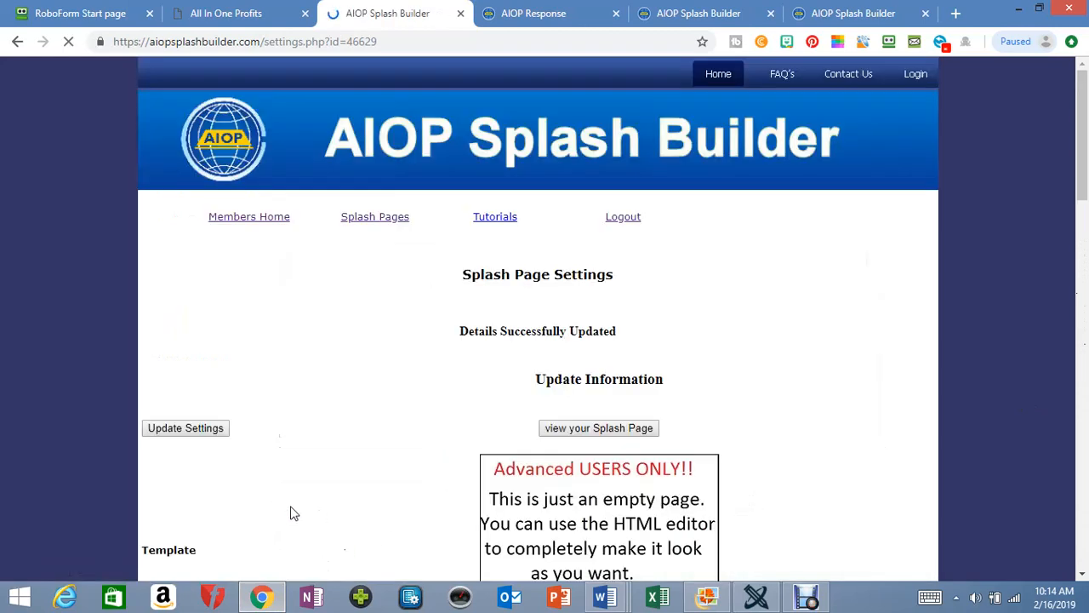
click(625, 432)
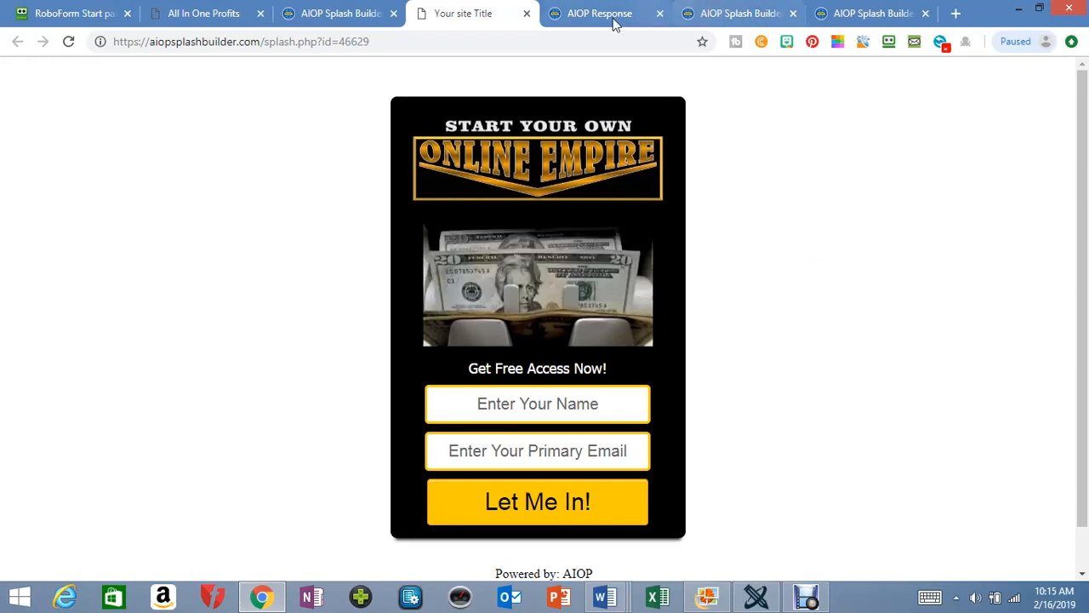
click(527, 16)
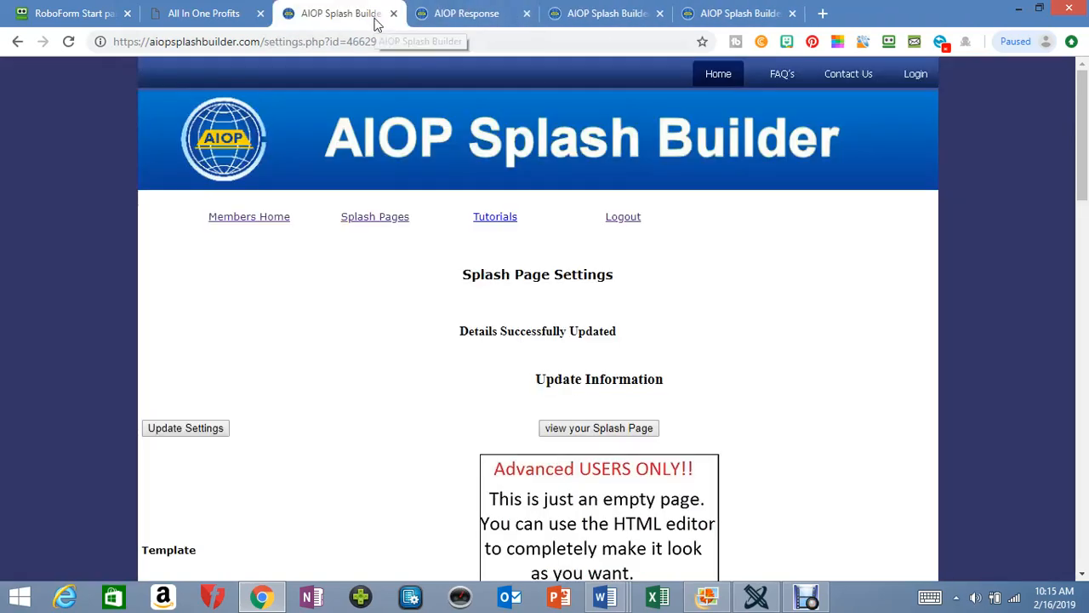
Set the splash page's meta title to Online Empire and update the settings.
drag(1081, 124, 1083, 244)
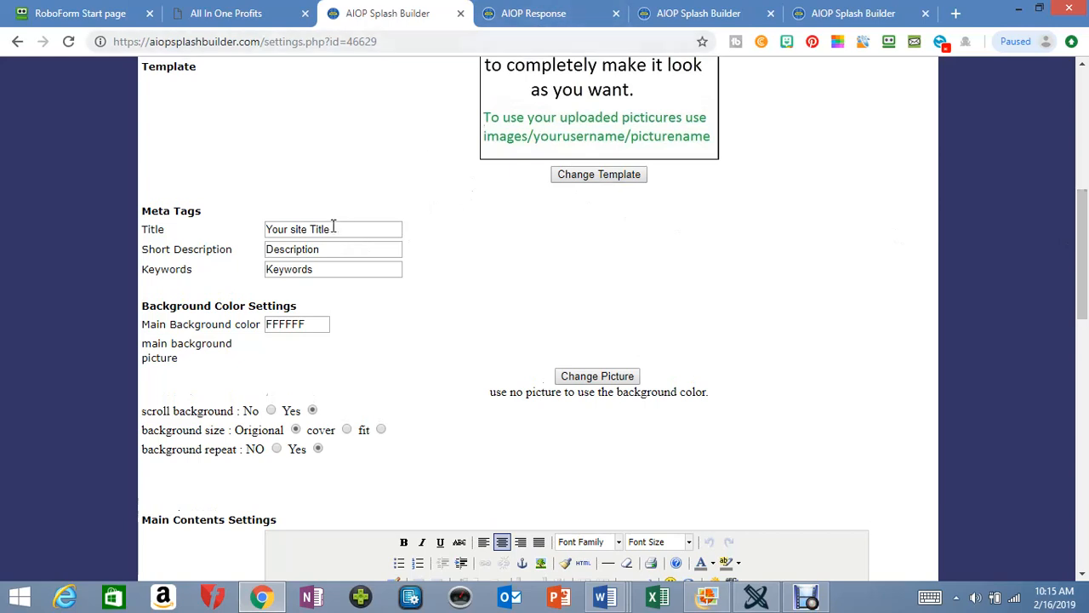
drag(336, 230, 263, 230)
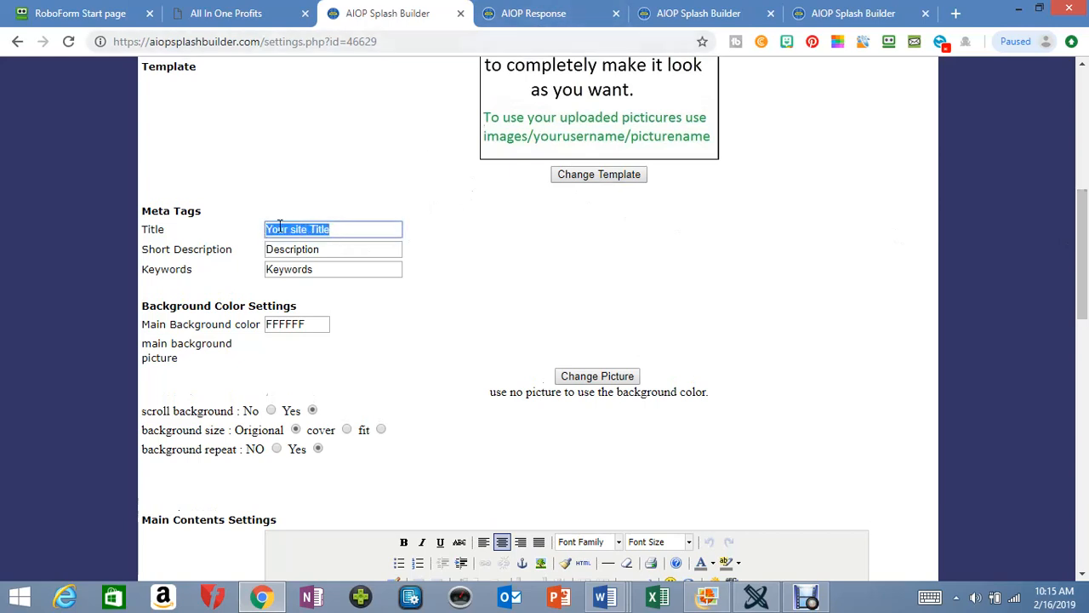
text(Online Empire)
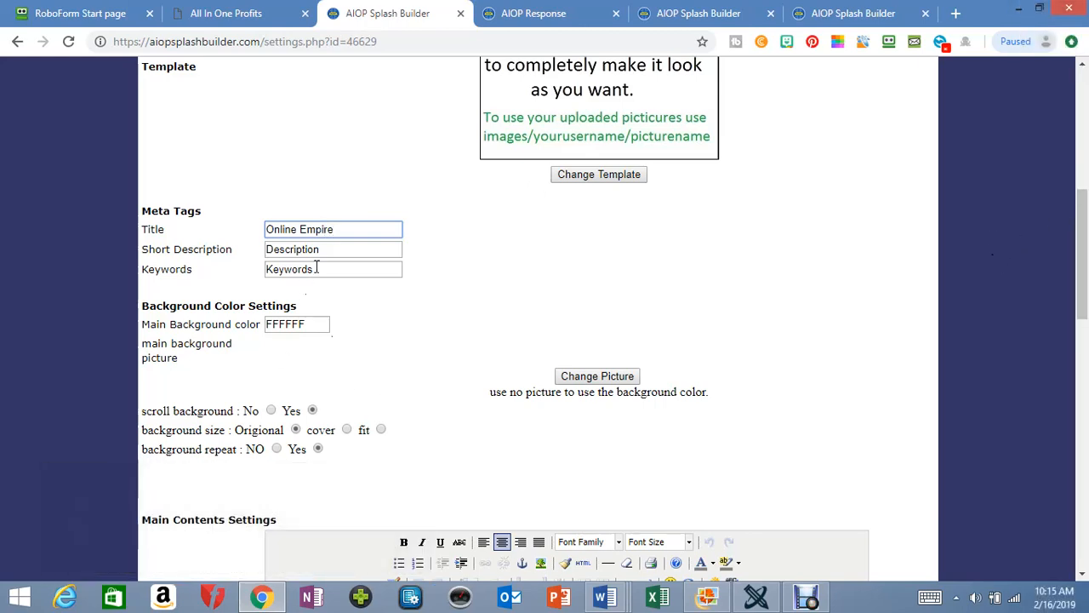
scroll(1083, 282, up, 4)
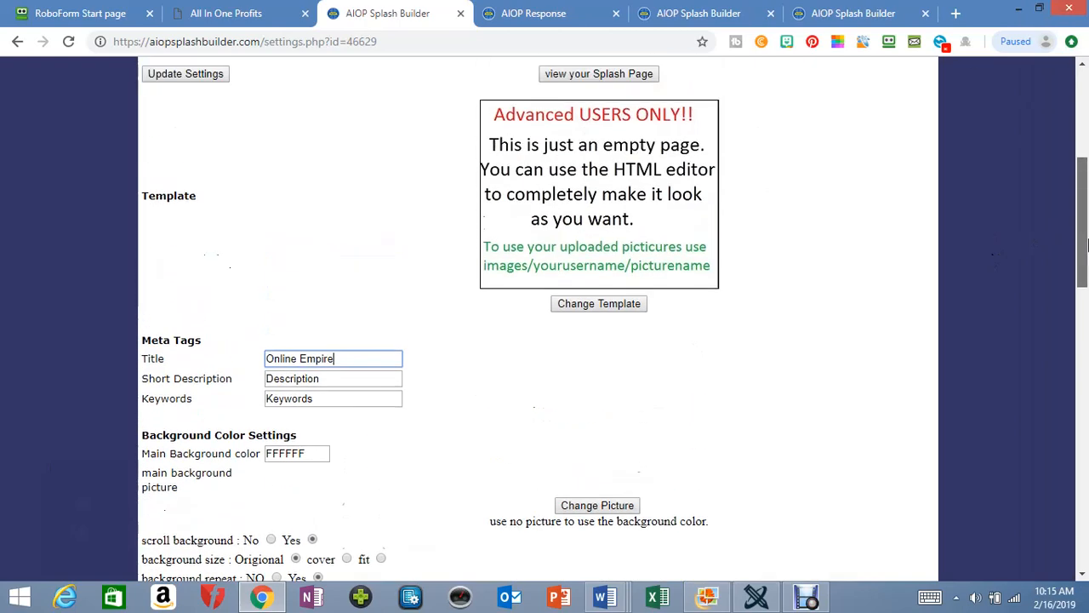
click(208, 293)
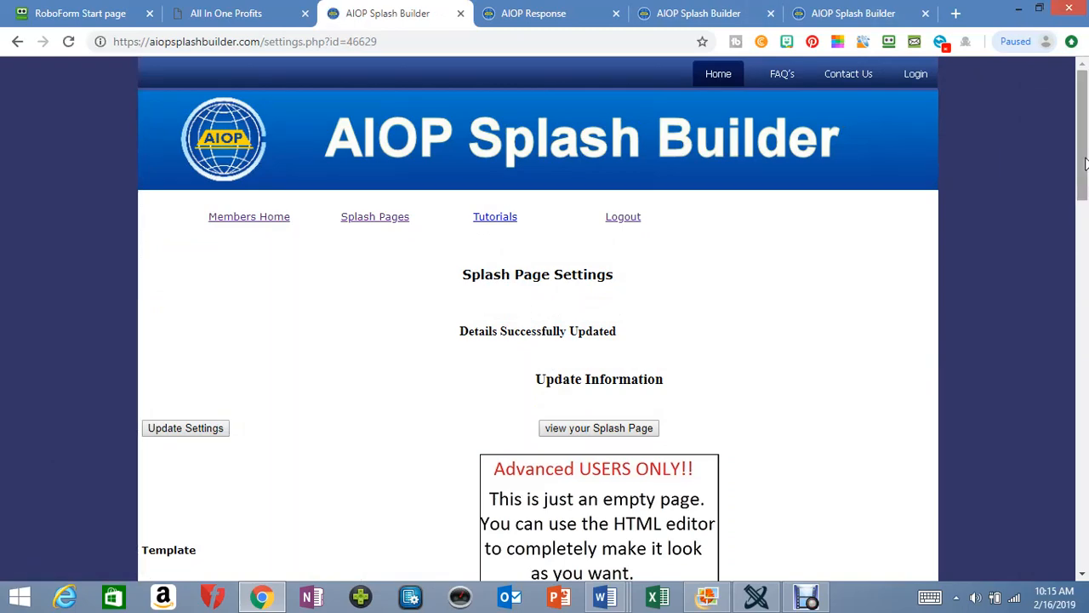
Review the saved settings, preview the splash page again, and close the AIOP Response and preview tabs.
drag(1085, 164, 1072, 301)
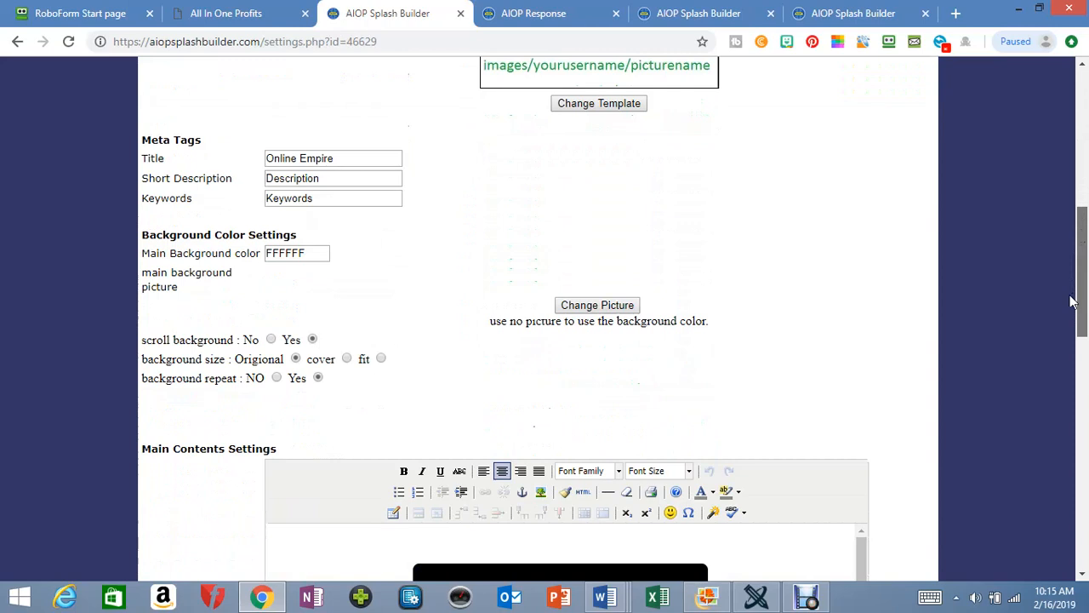
drag(1072, 301, 1083, 245)
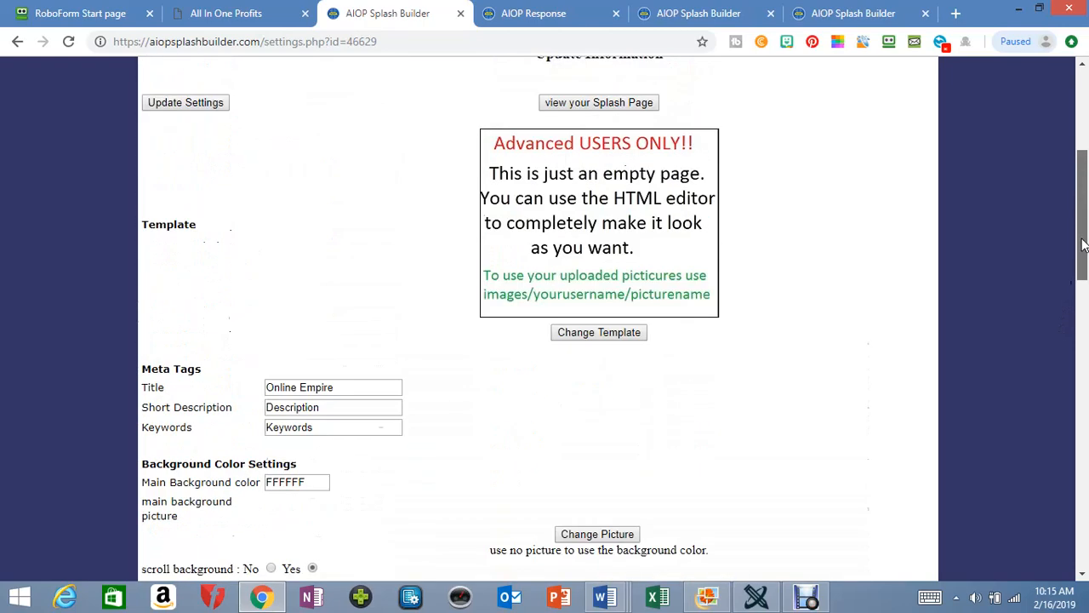
click(645, 104)
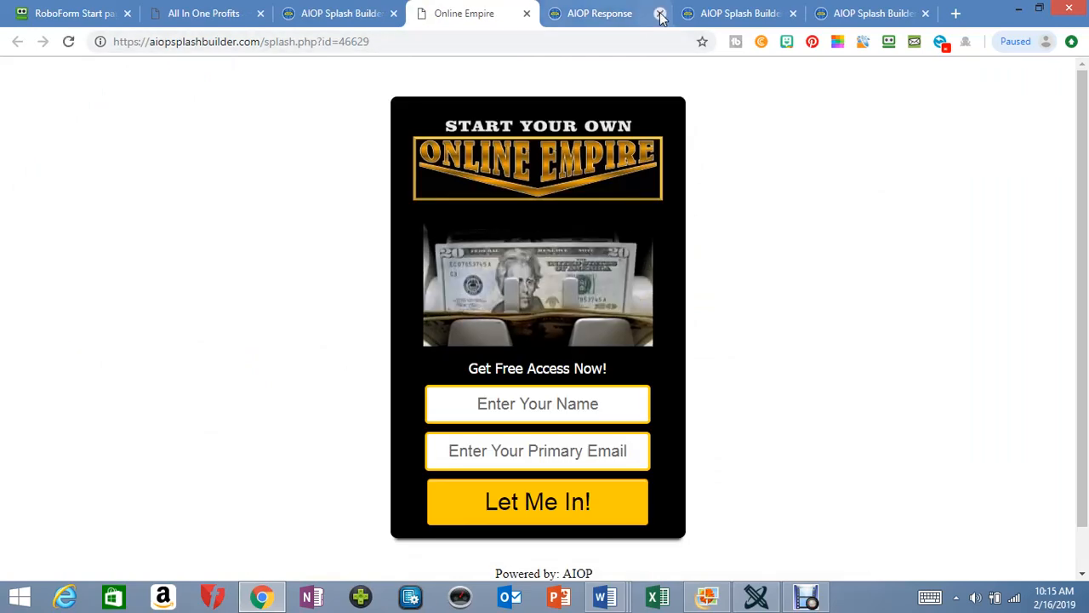
click(661, 14)
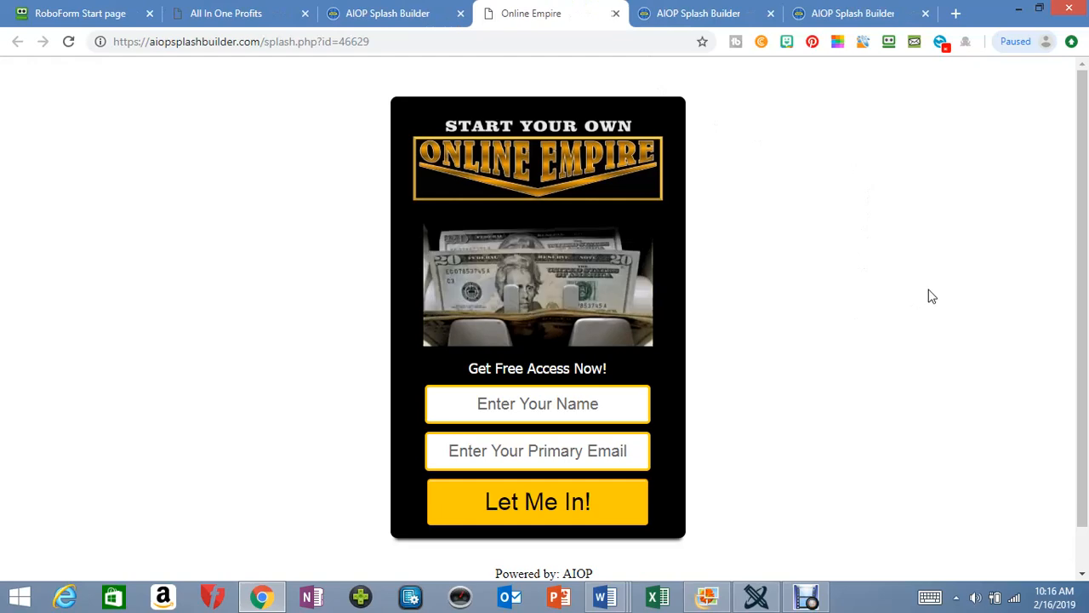
click(617, 14)
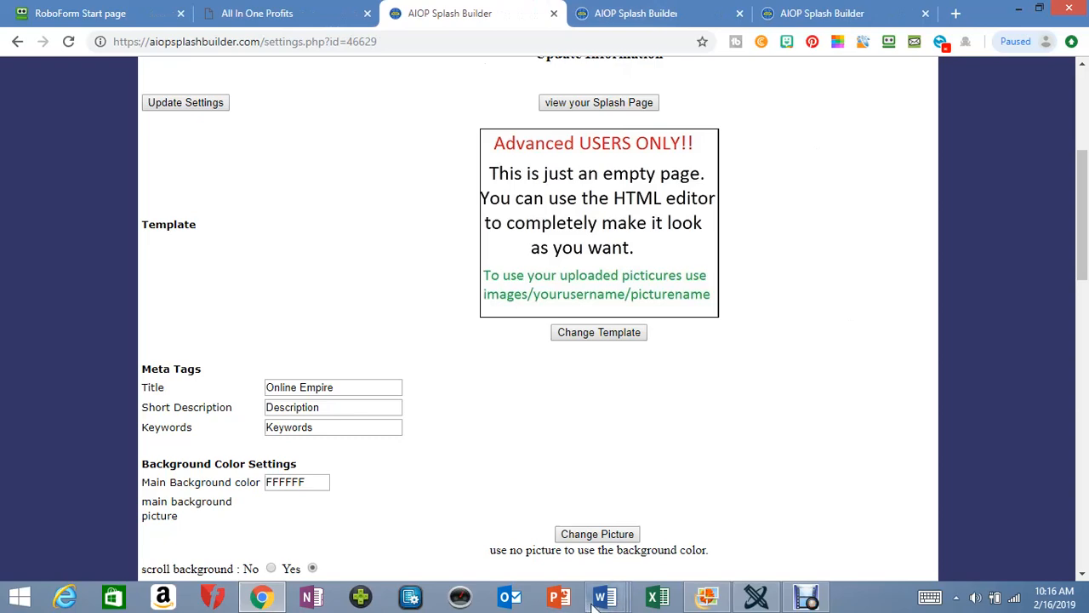
Switch to the ONLINE EMPIRE EBOOK document in Word and find the Capture Page Background Images links.
mouse_move(602, 601)
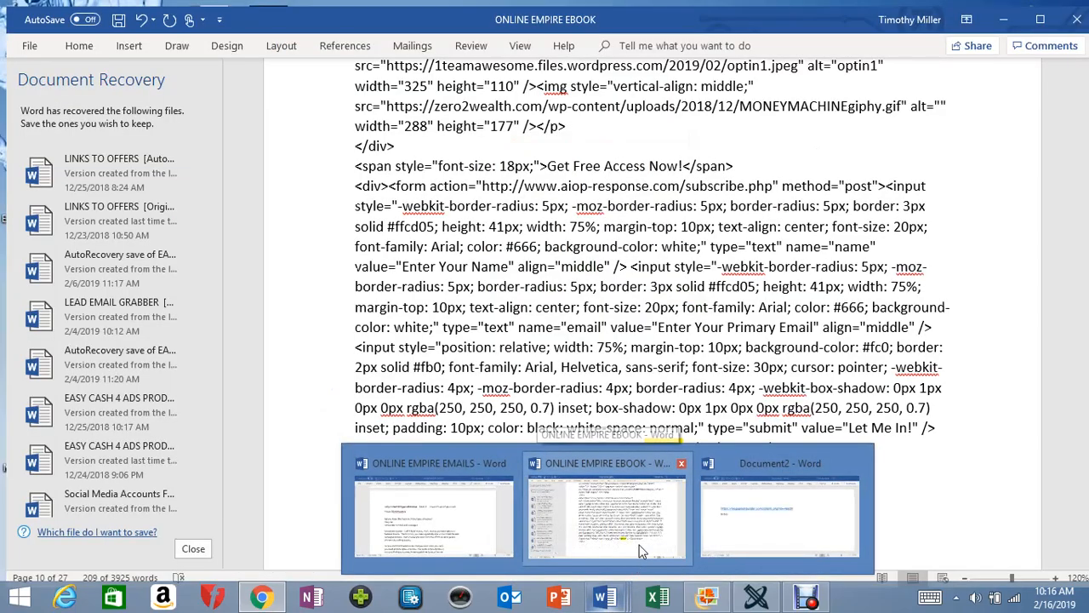
click(639, 545)
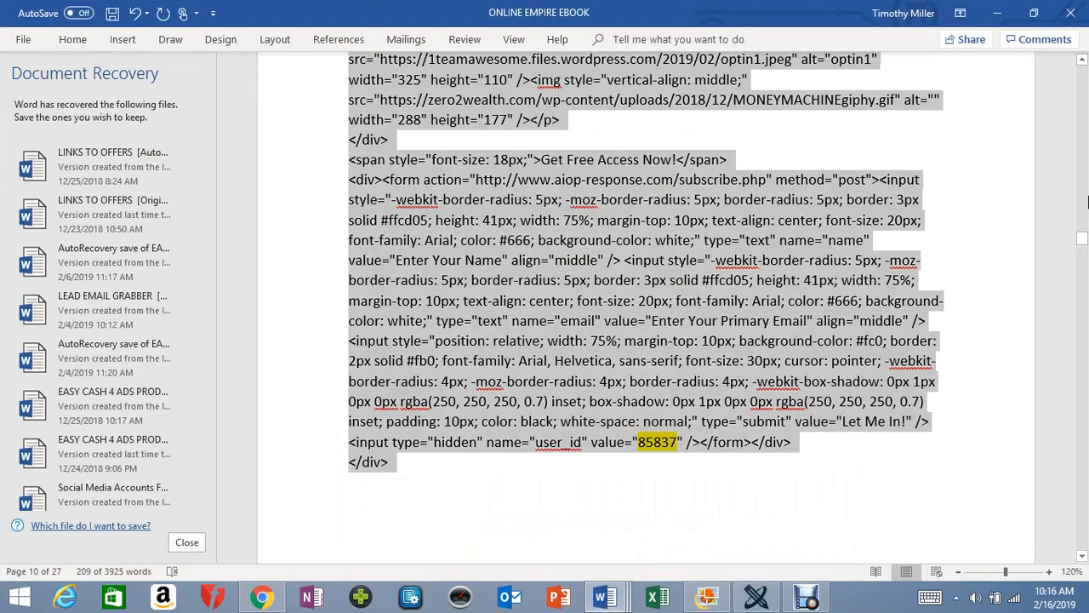
drag(1082, 240, 1083, 290)
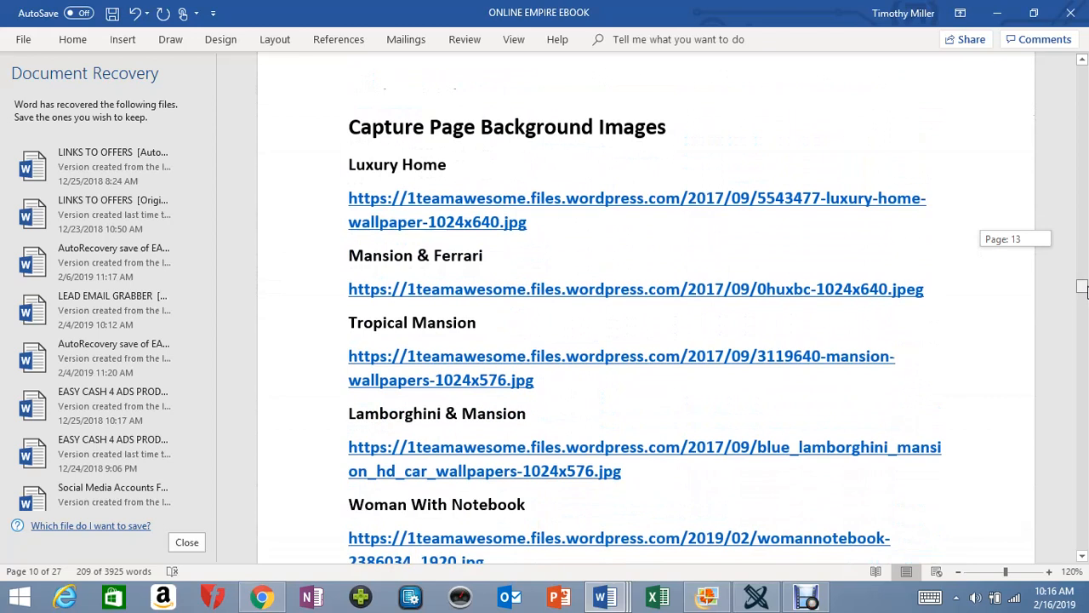
drag(1083, 289, 1082, 290)
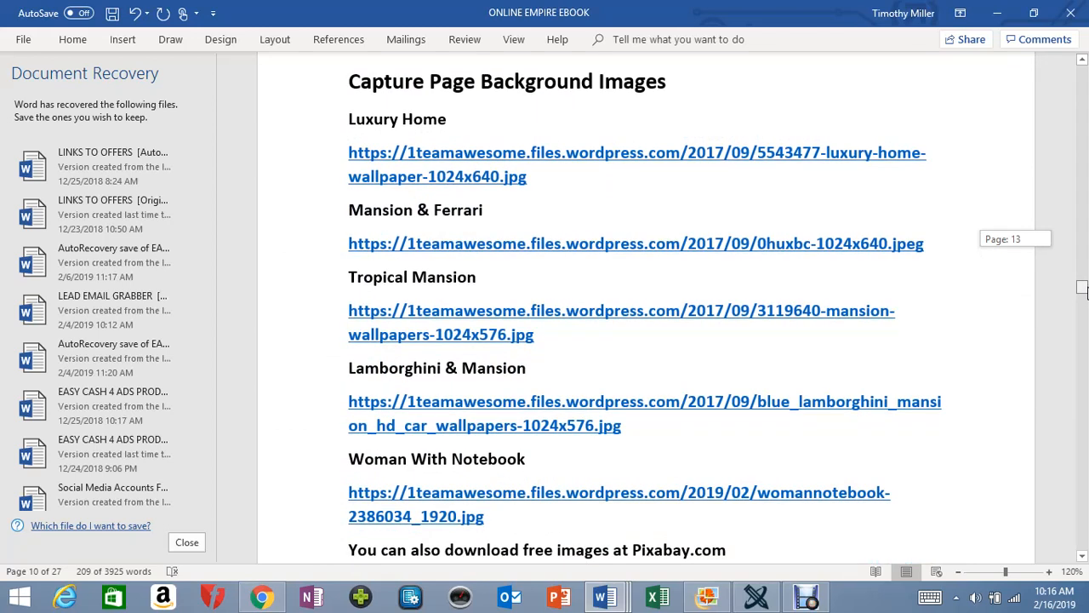
drag(1085, 290, 1085, 290)
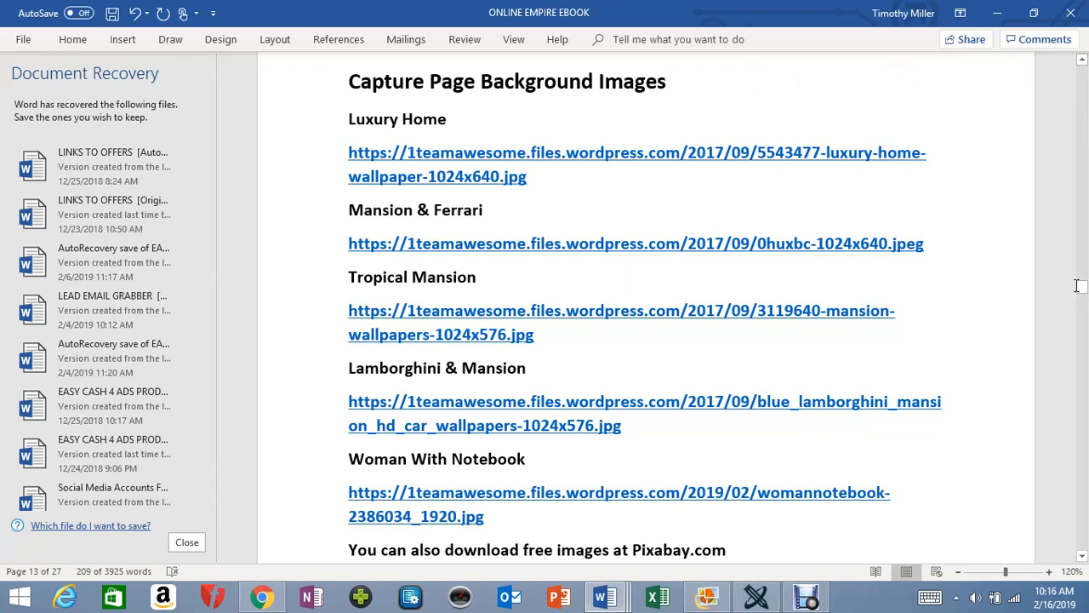
Switch back to the splash page settings in the browser and open the picture selection for the main background.
click(996, 15)
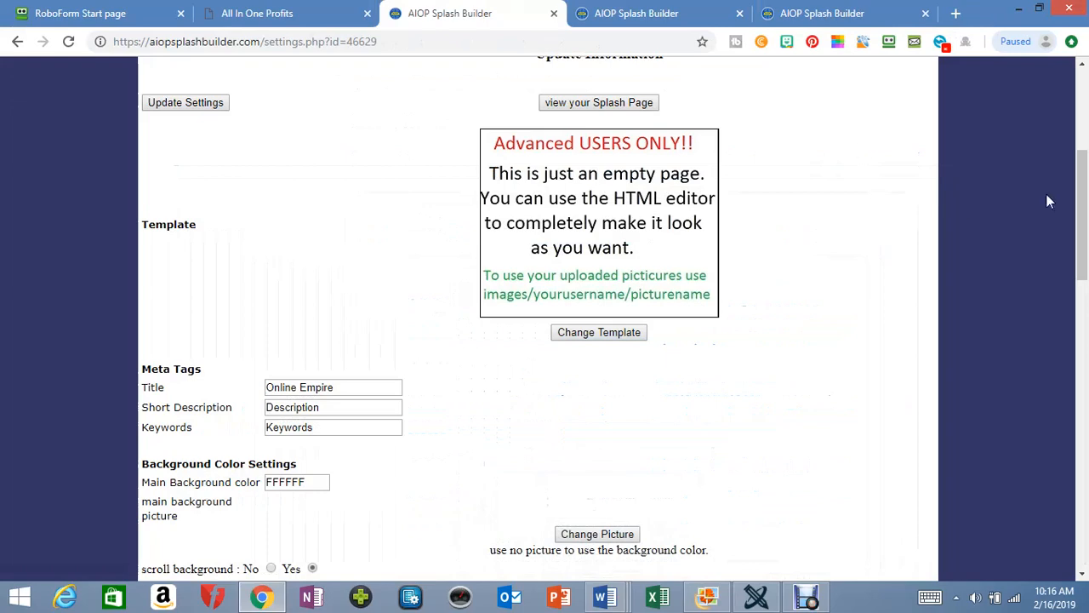
scroll(1080, 200, up, 2)
drag(1081, 200, 1062, 292)
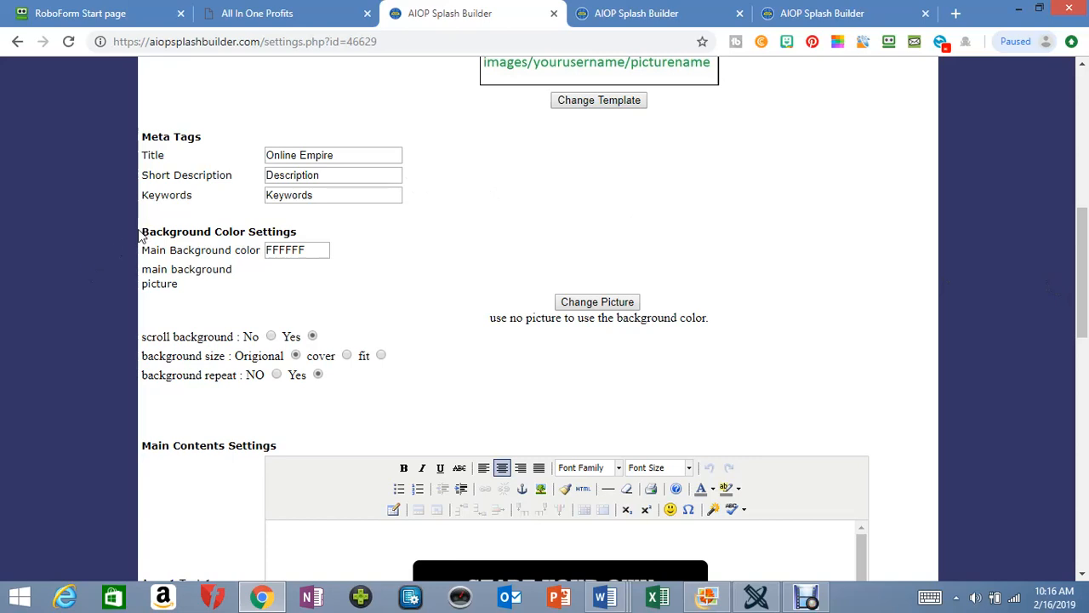
drag(143, 236, 322, 247)
click(323, 239)
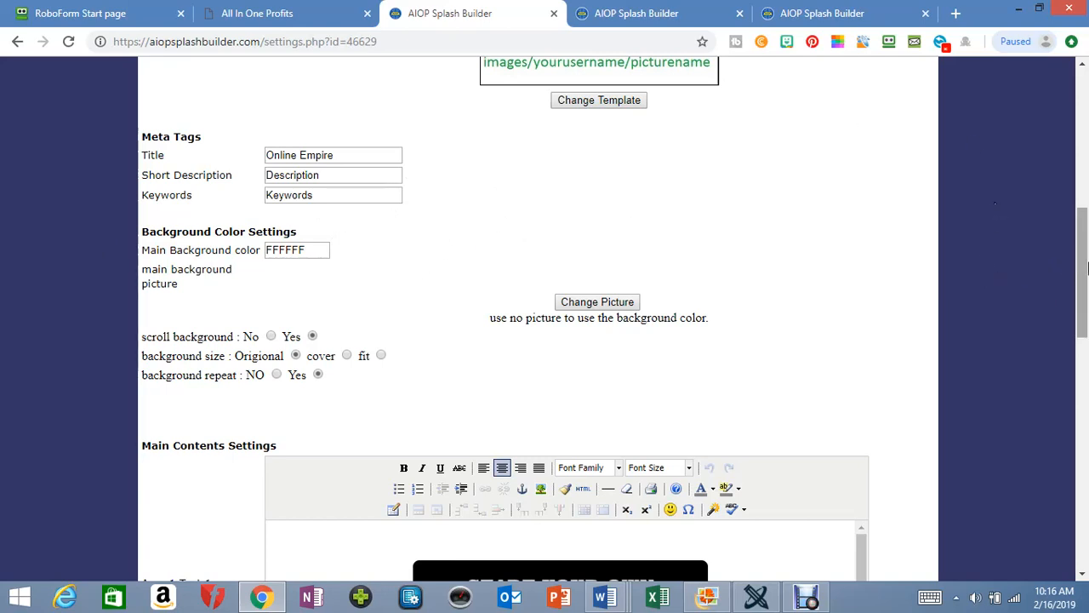
drag(1086, 281, 1081, 298)
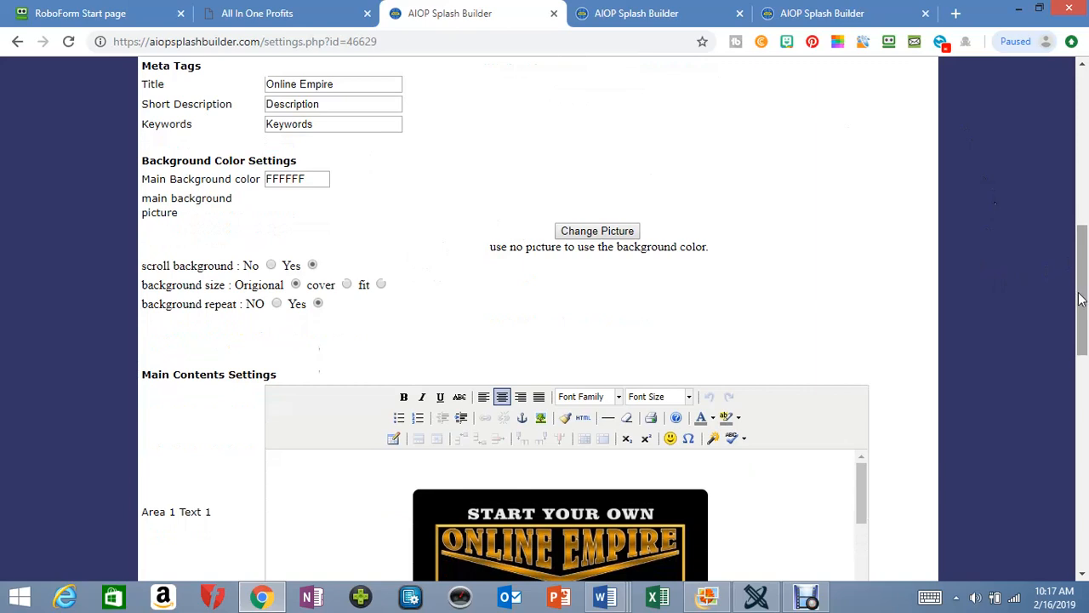
click(596, 231)
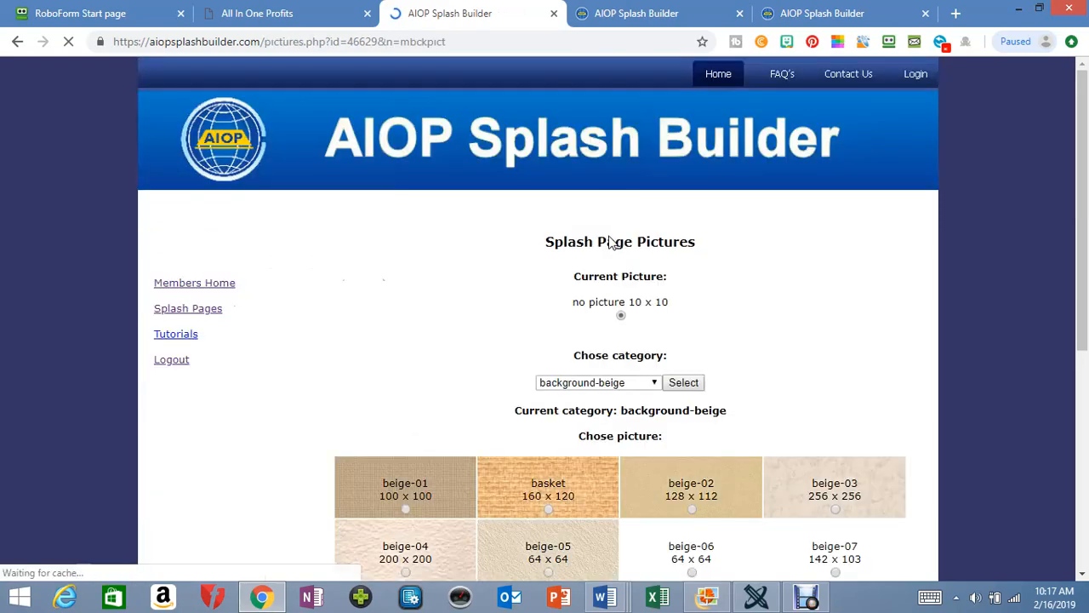
Show the "your uploaded pictures" category and look through the pictures available for the background.
scroll(1074, 220, down, 2)
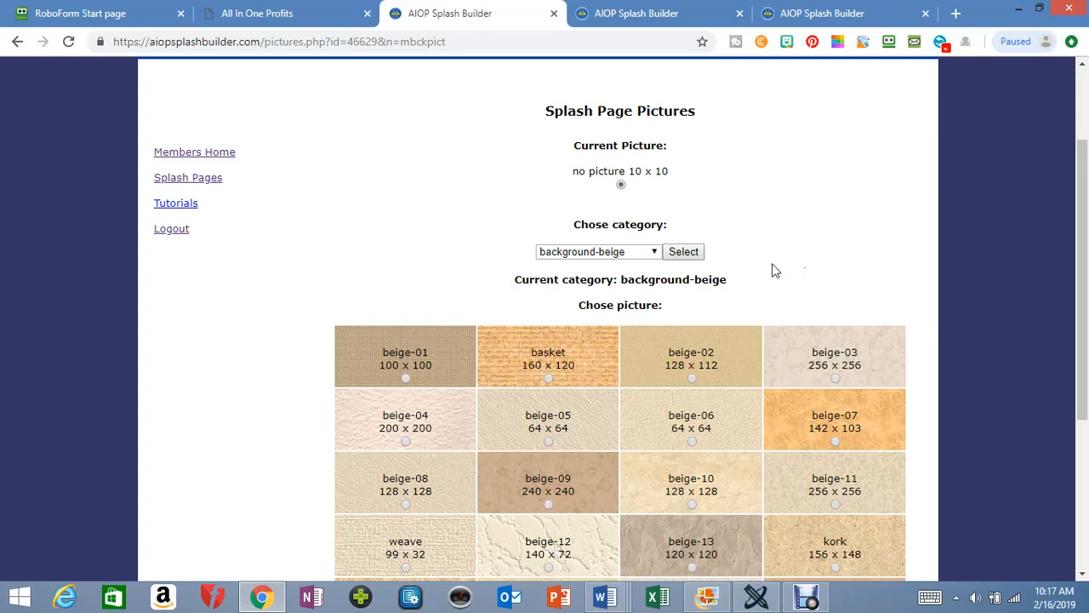
click(656, 252)
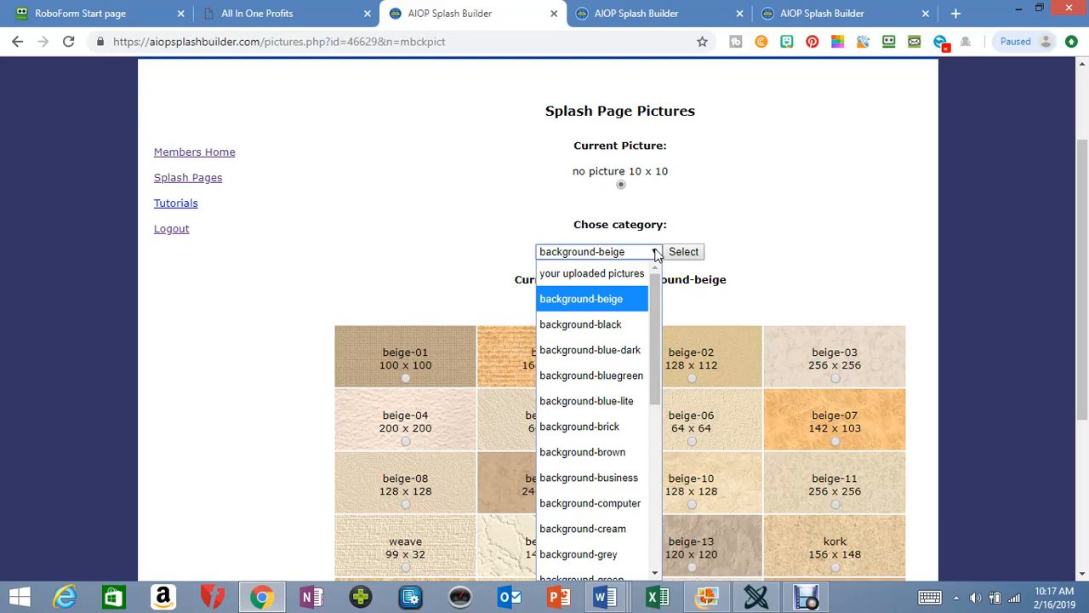
drag(655, 339, 674, 314)
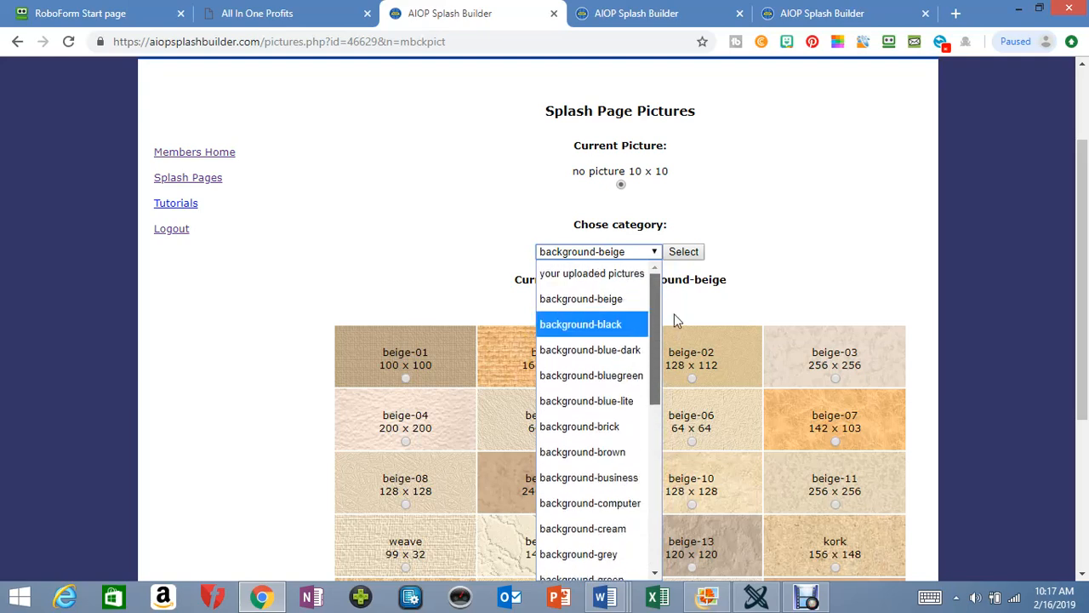
click(566, 273)
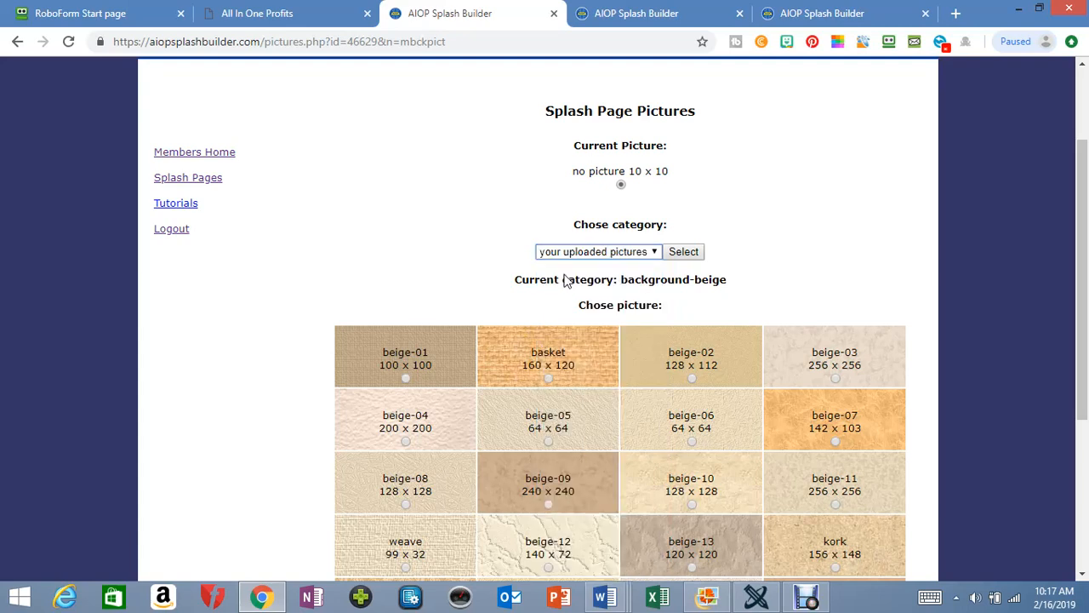
click(683, 252)
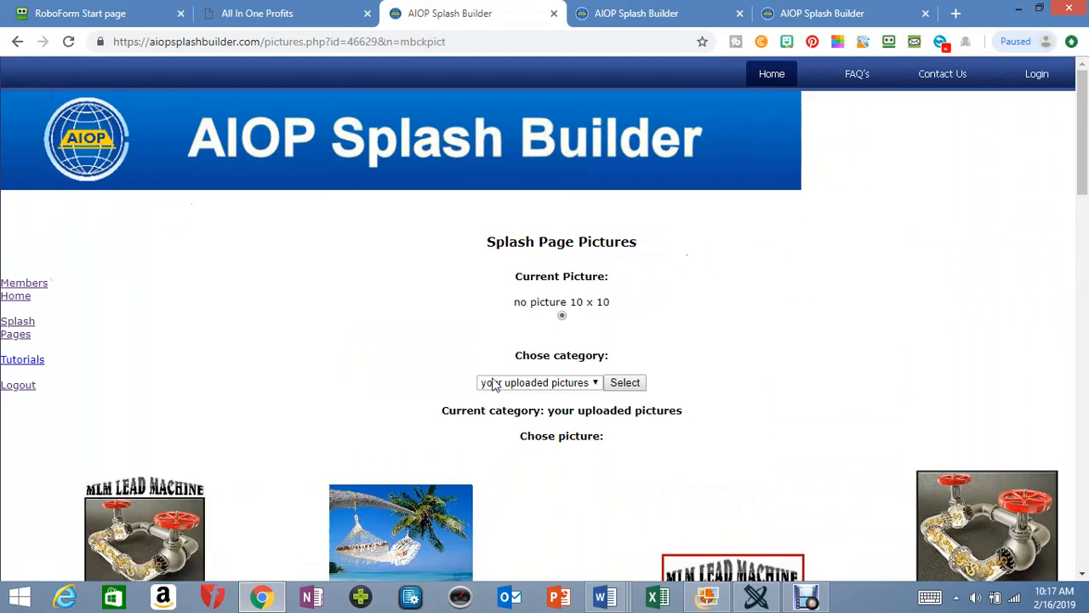
drag(1083, 162, 1051, 530)
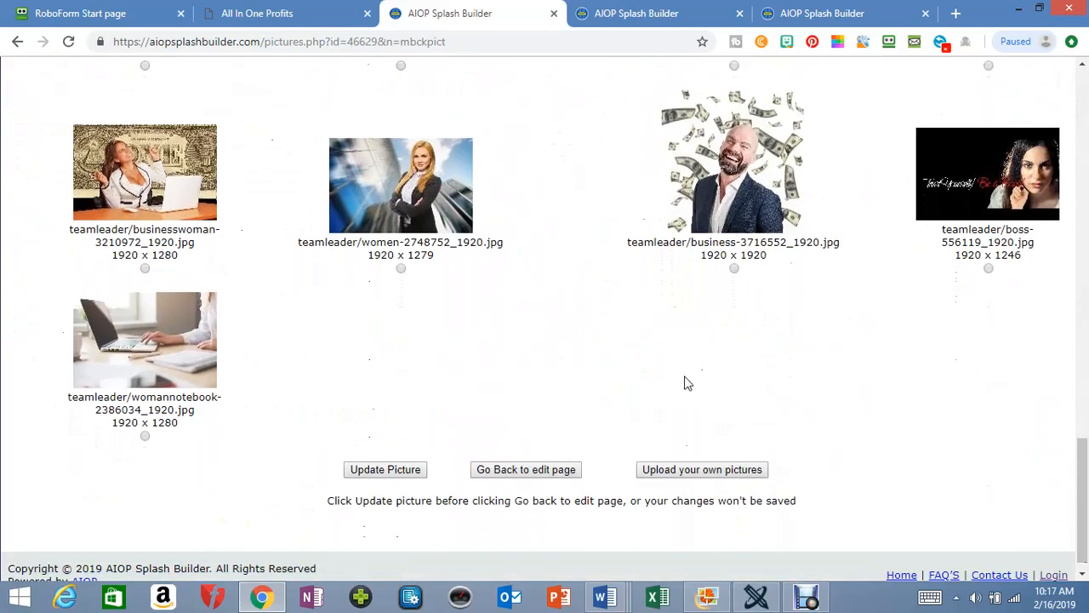
Open the picture upload page, look through the image upload history, and go back to the picture selection.
click(673, 472)
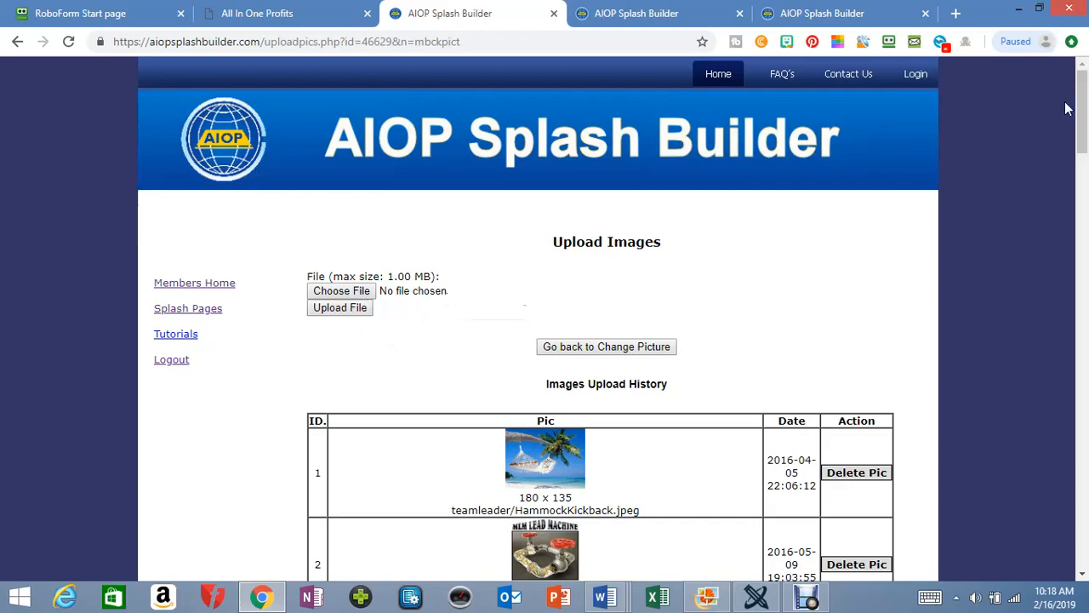
scroll(1059, 251, down, 9)
scroll(1047, 343, down, 12)
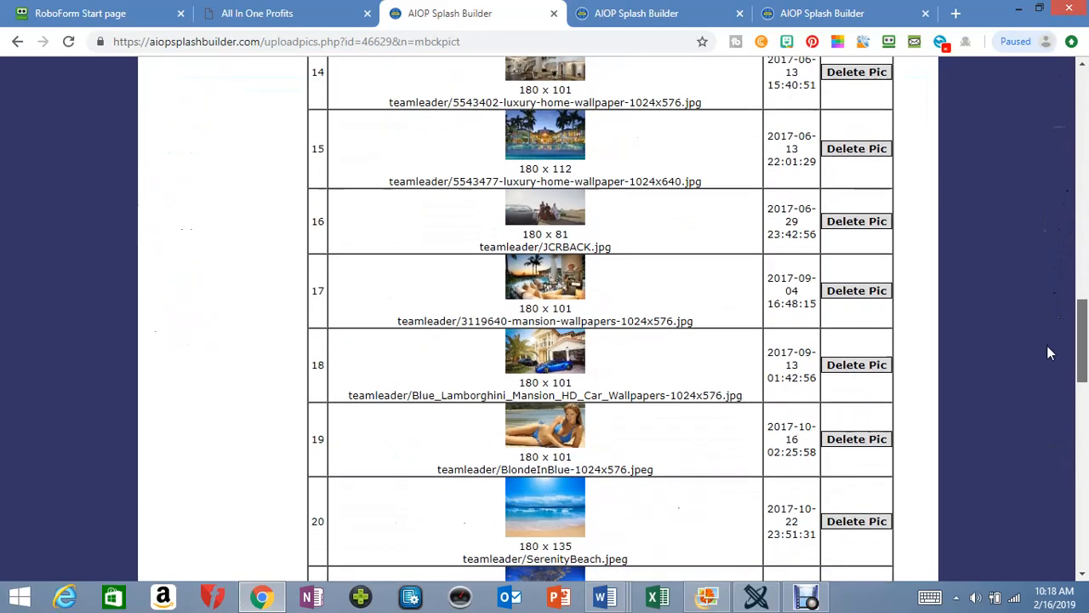
scroll(1045, 392, up, 20)
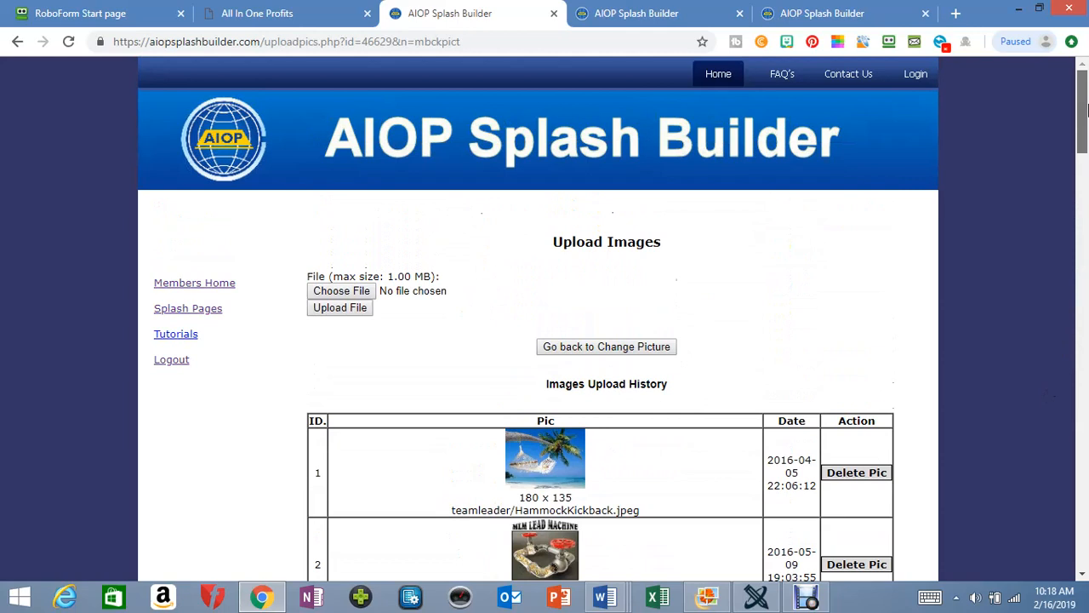
click(609, 355)
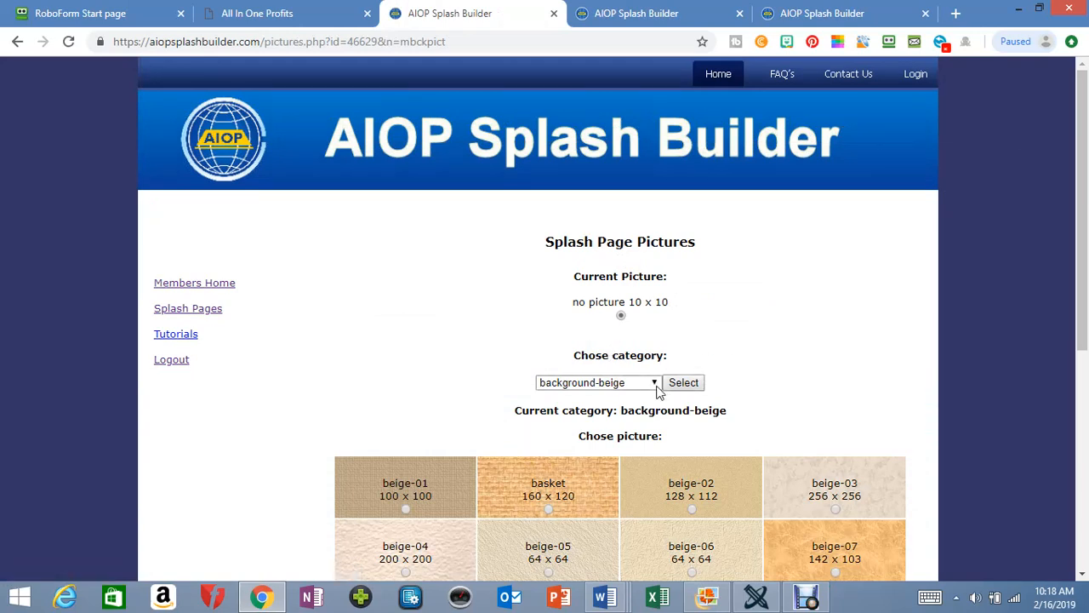
From the uploaded pictures, choose 5543477-luxury-home-wallpaper-1024x640.jpg as the main background picture and update the picture.
click(655, 384)
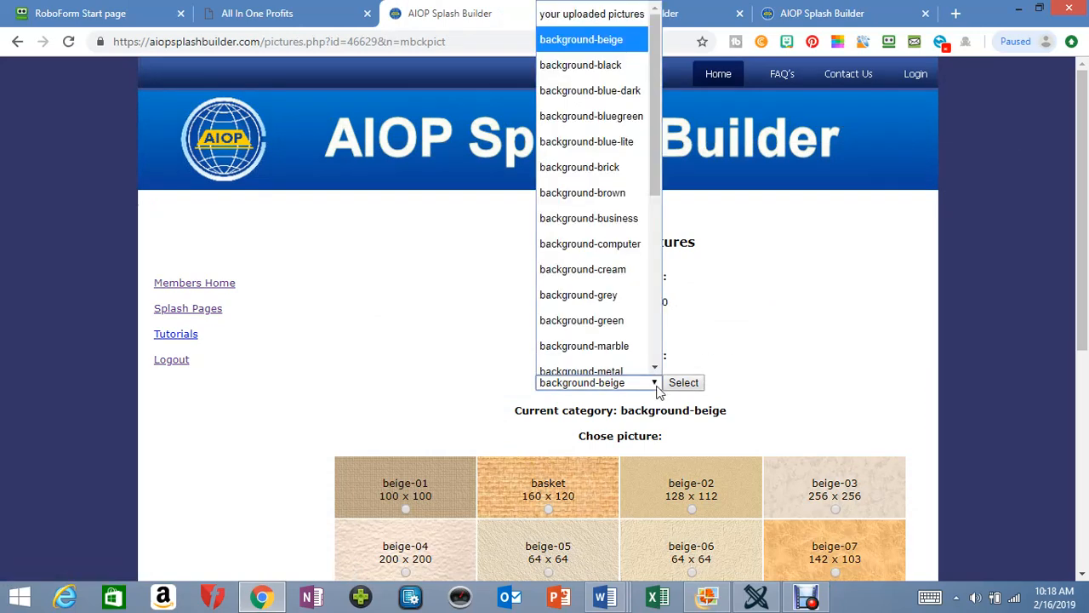
click(616, 18)
click(681, 384)
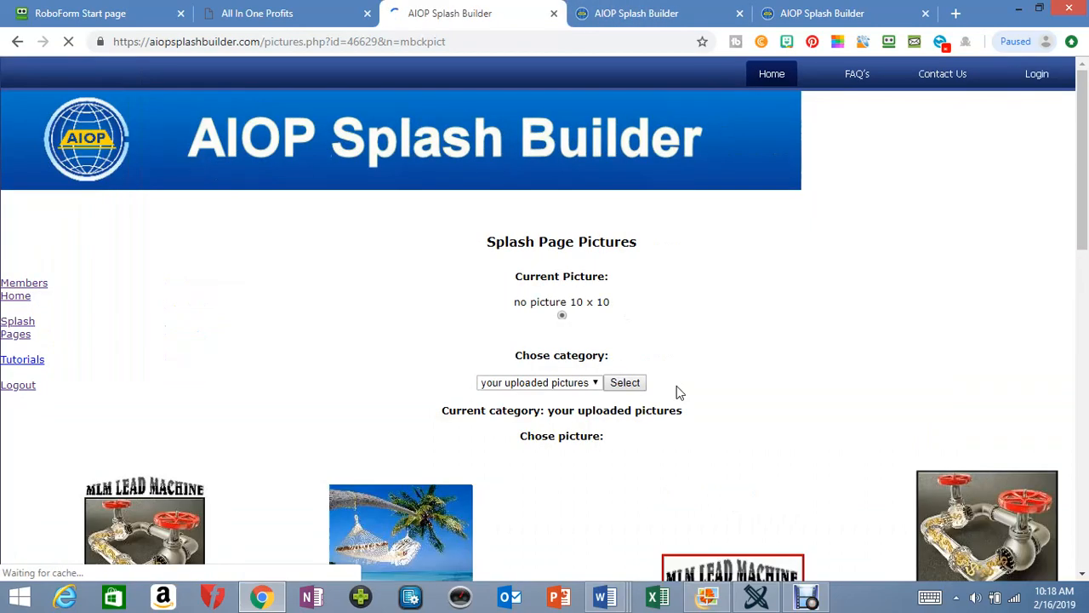
drag(1086, 154, 1083, 345)
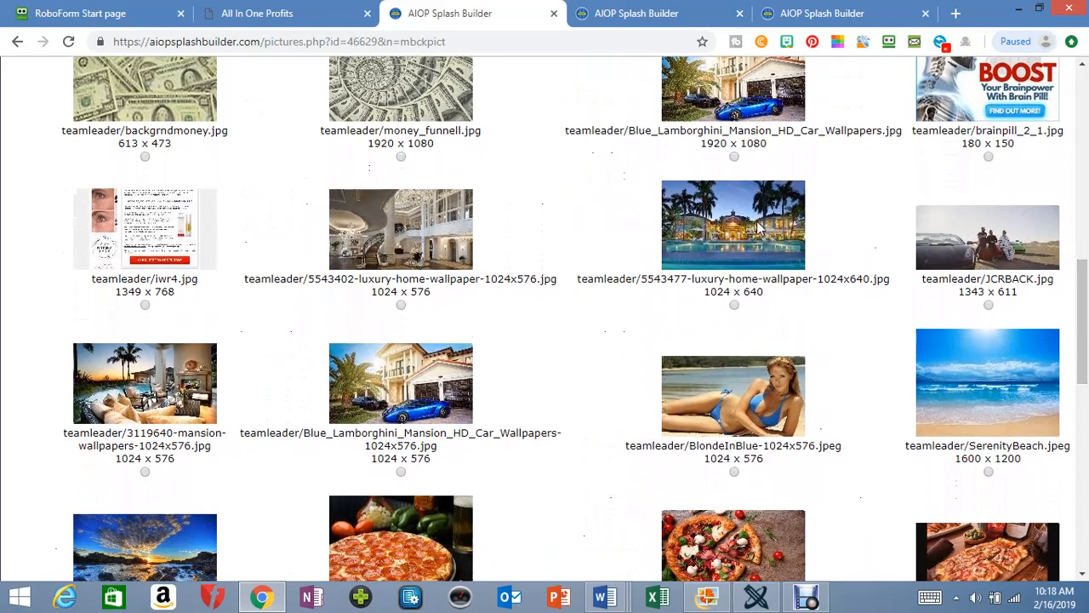
click(735, 306)
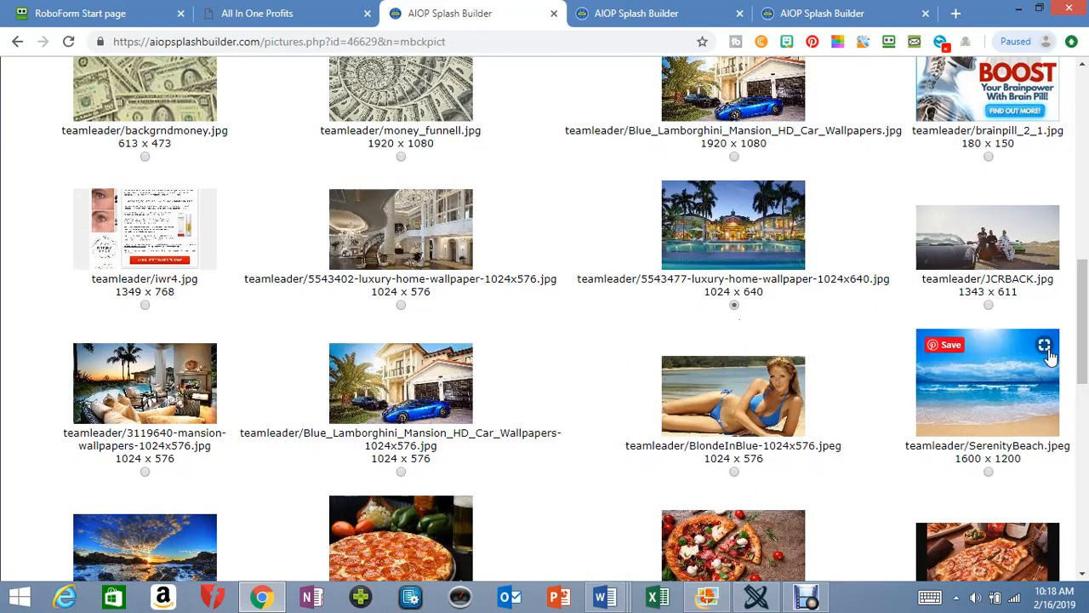
drag(1085, 334, 1085, 527)
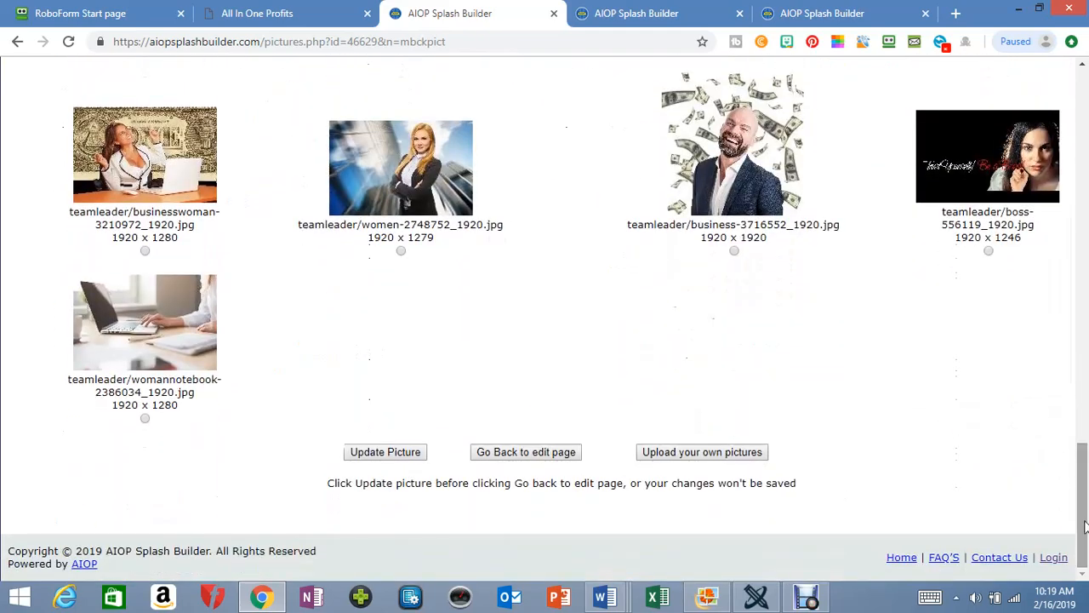
click(372, 453)
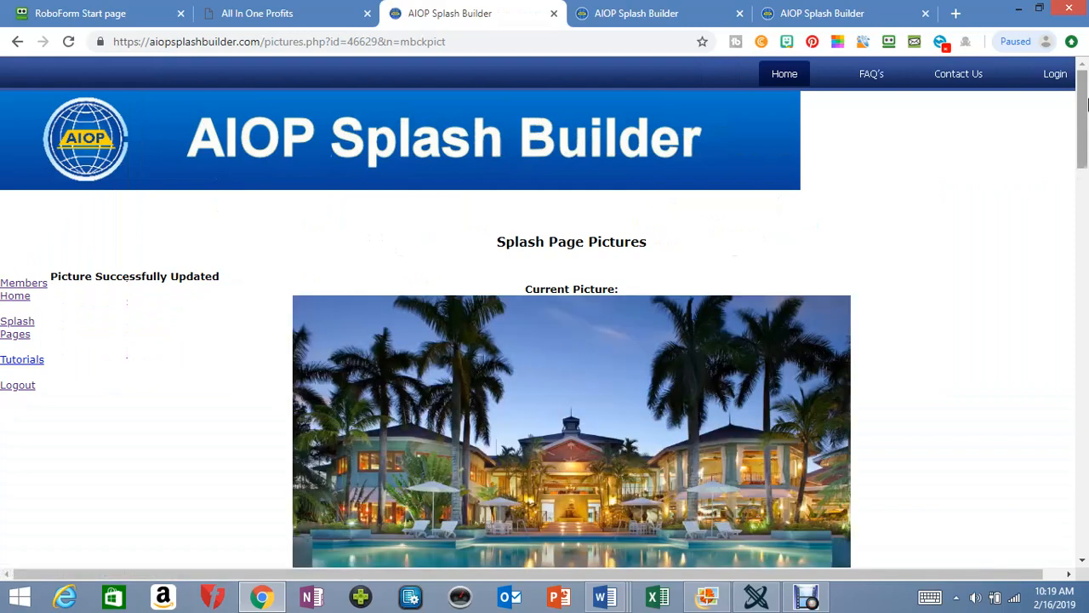
Return to the splash page's edit page and update its settings.
drag(1083, 119, 1070, 498)
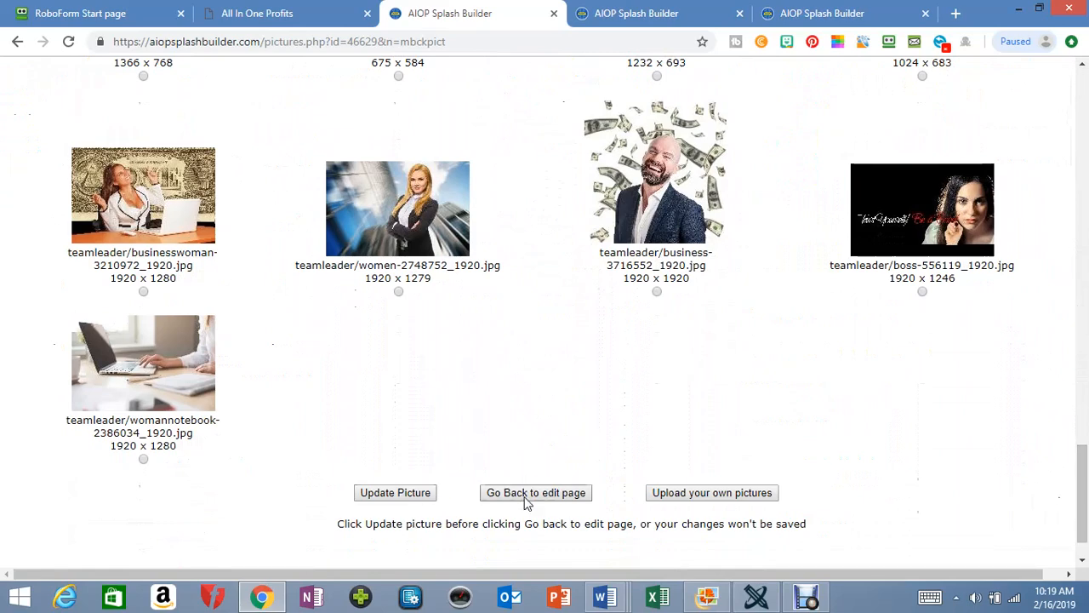
click(526, 500)
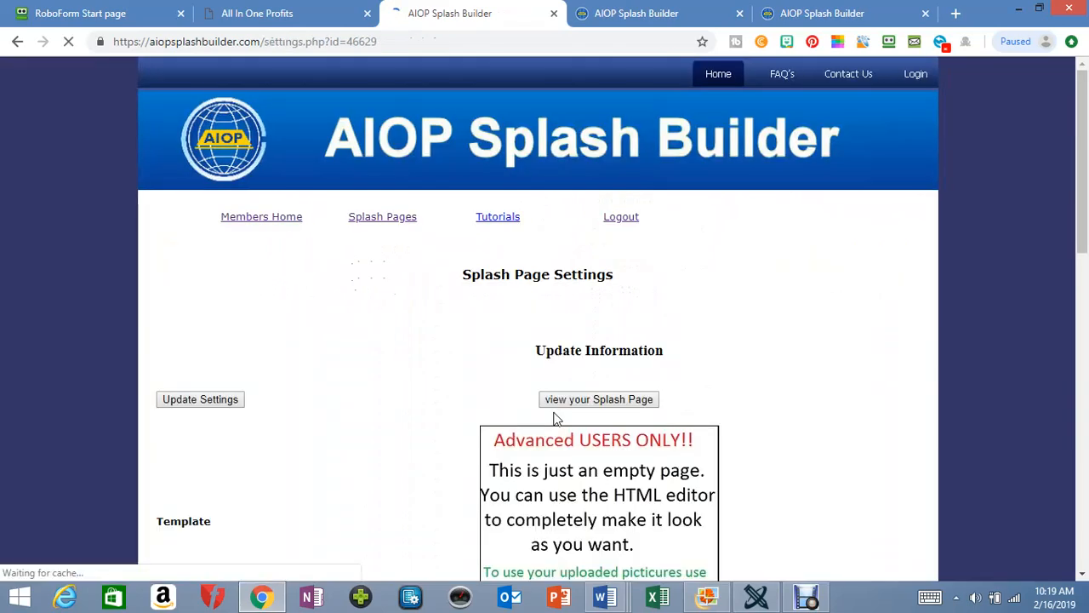
click(212, 402)
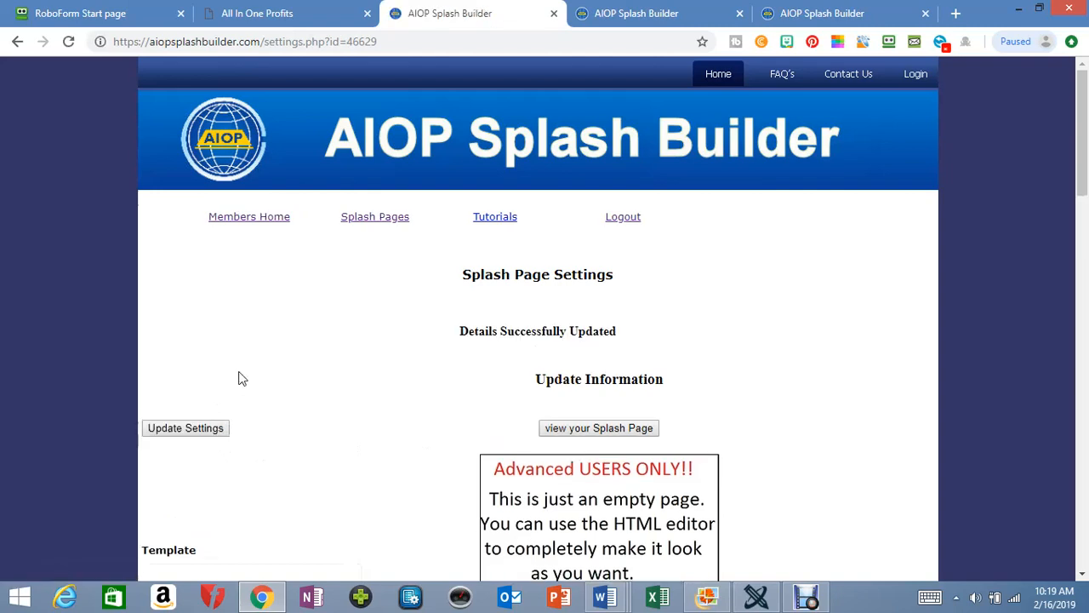
View the splash page to check the new background picture, and close the preview.
click(624, 434)
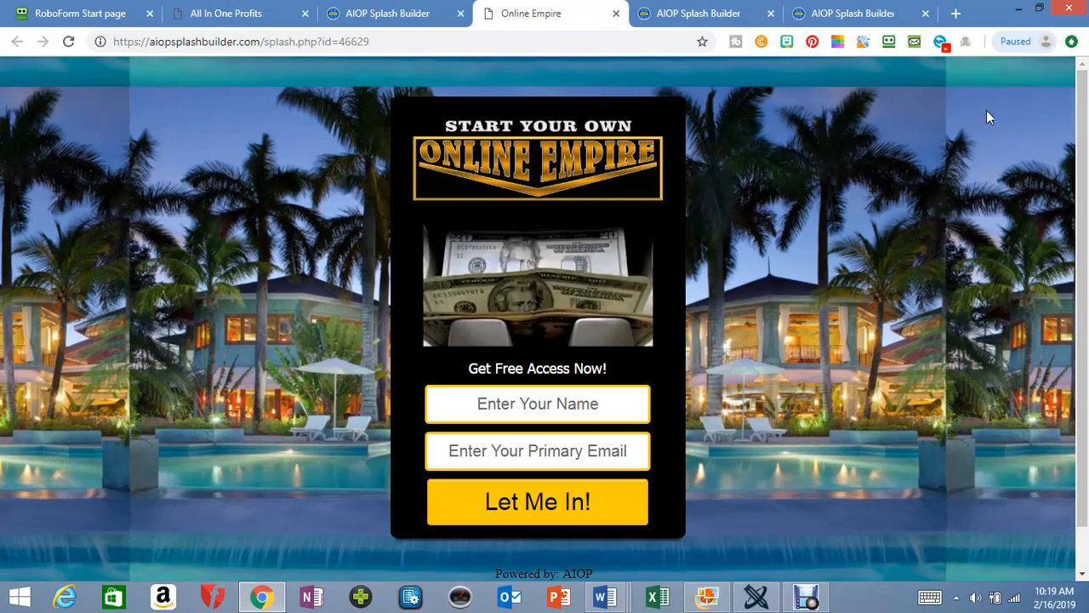
scroll(1088, 322, down, 1)
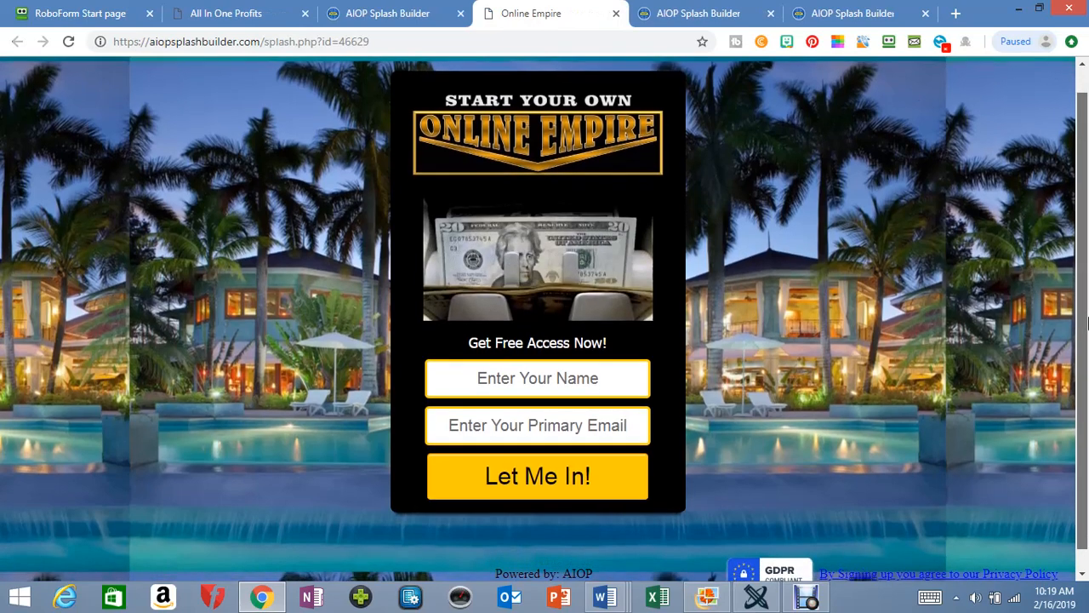
scroll(1088, 315, up, 1)
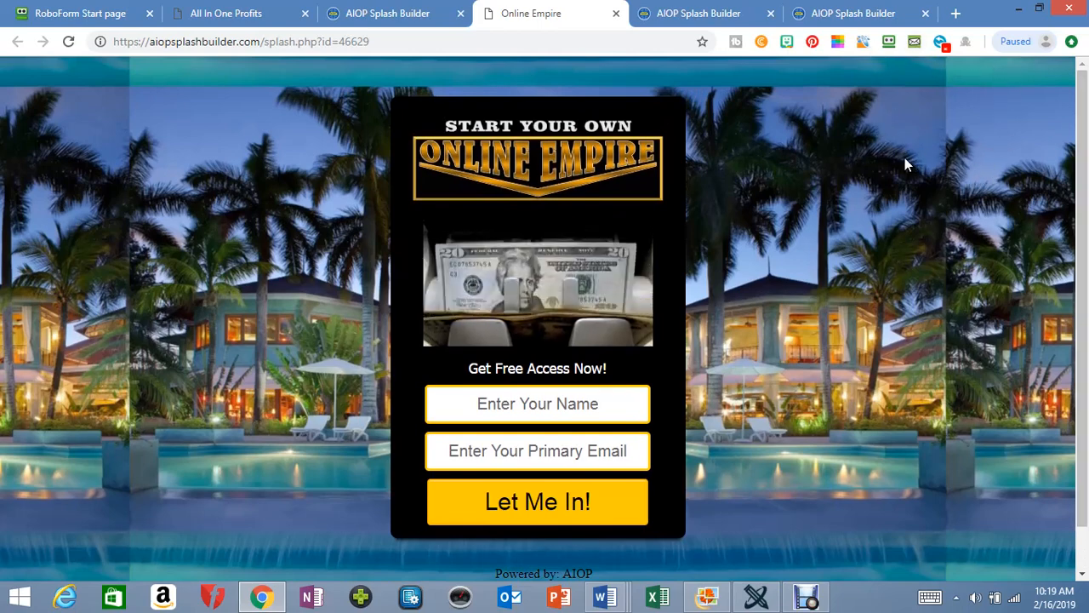
click(616, 15)
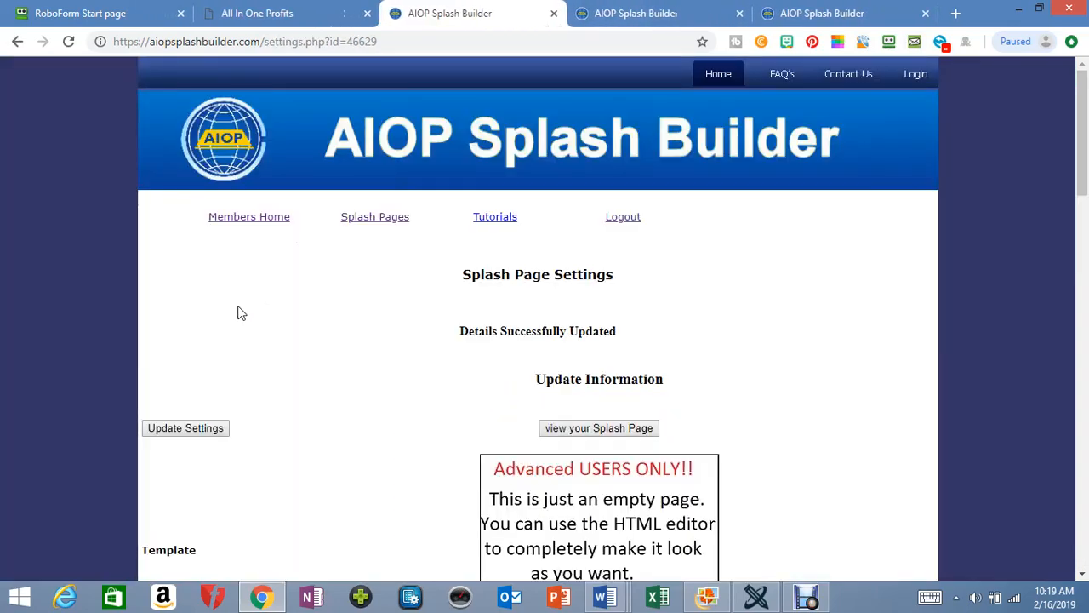
In the Background Color Settings, set the background size to cover and background repeat to NO.
drag(1086, 162, 1086, 337)
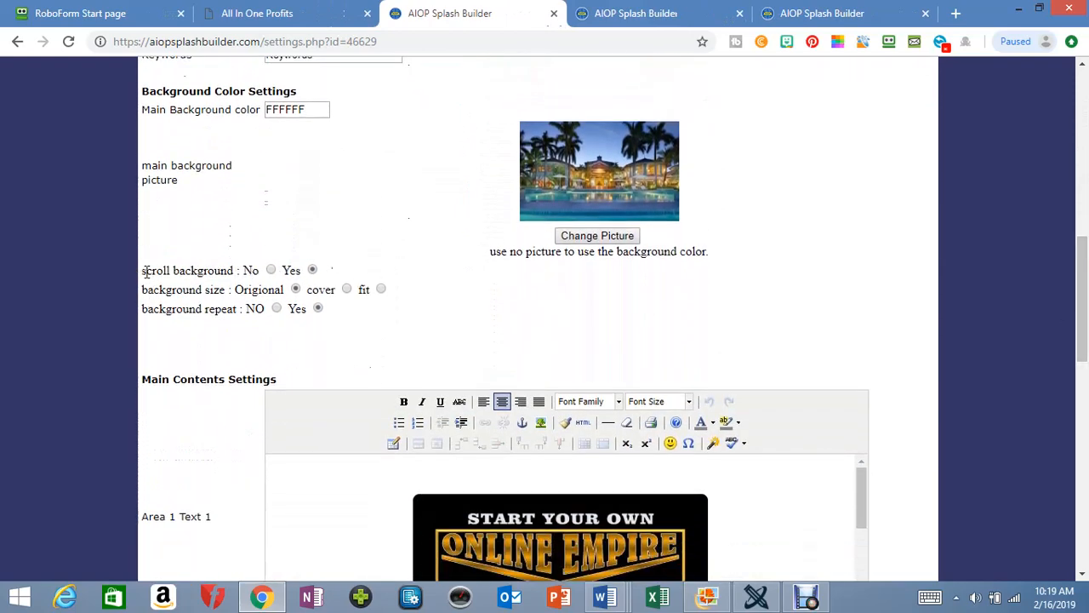
drag(143, 272, 239, 269)
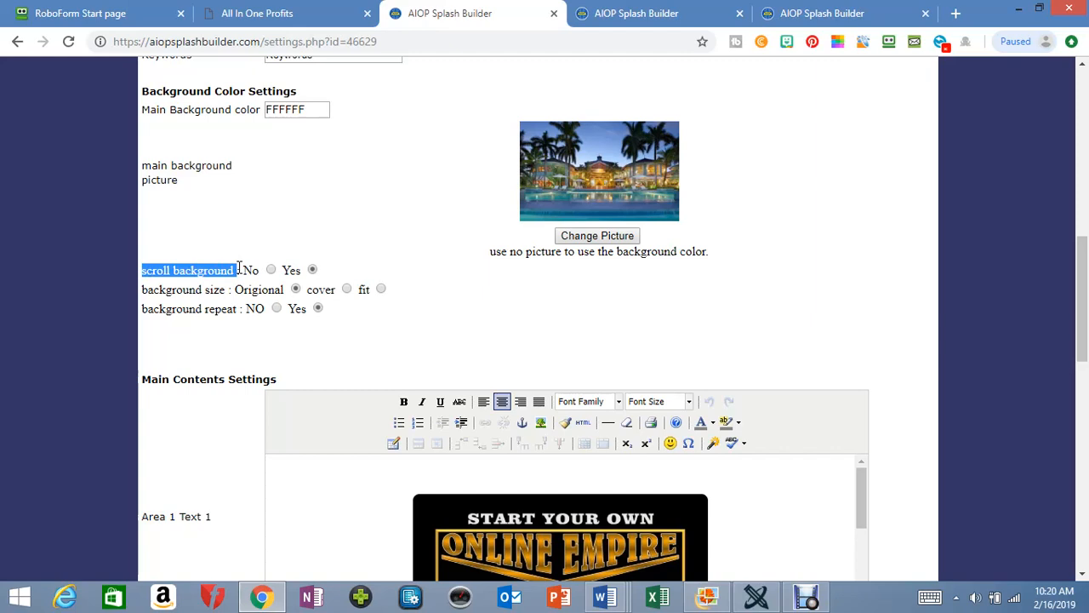
click(247, 245)
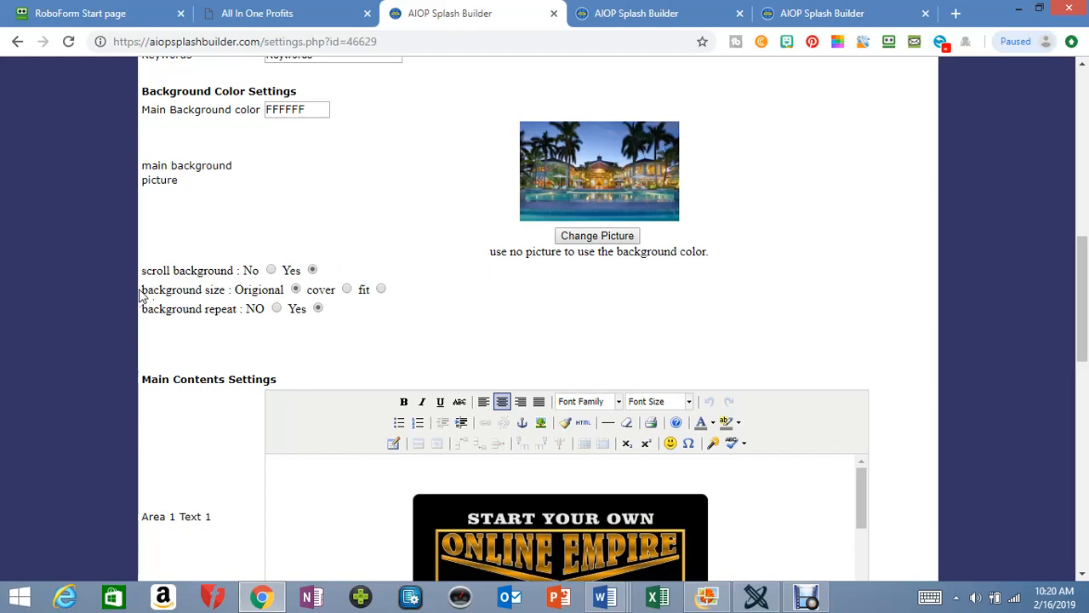
drag(143, 289, 238, 291)
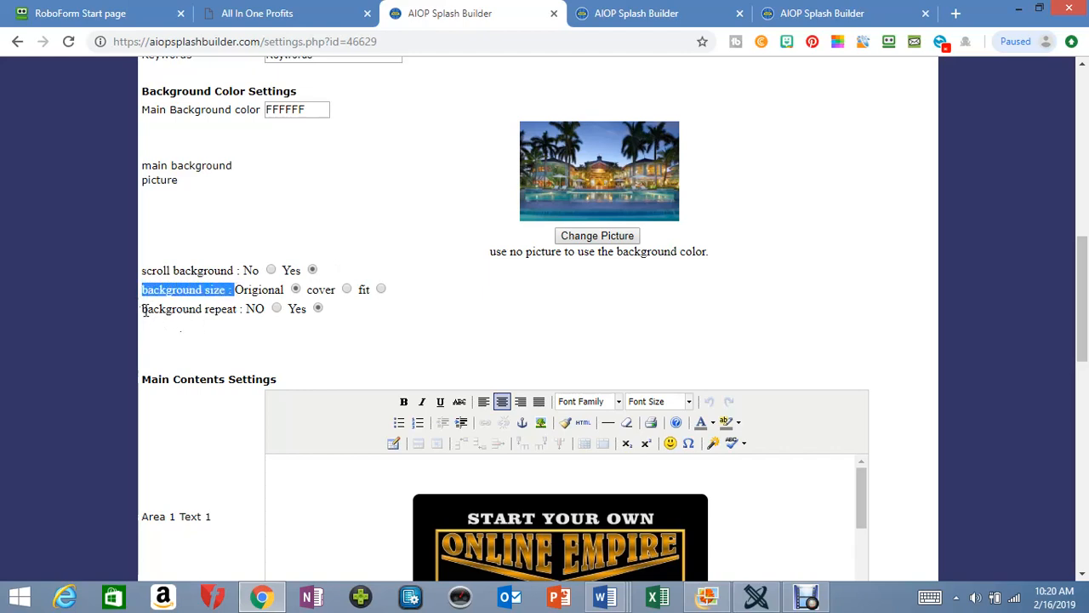
drag(143, 310, 228, 308)
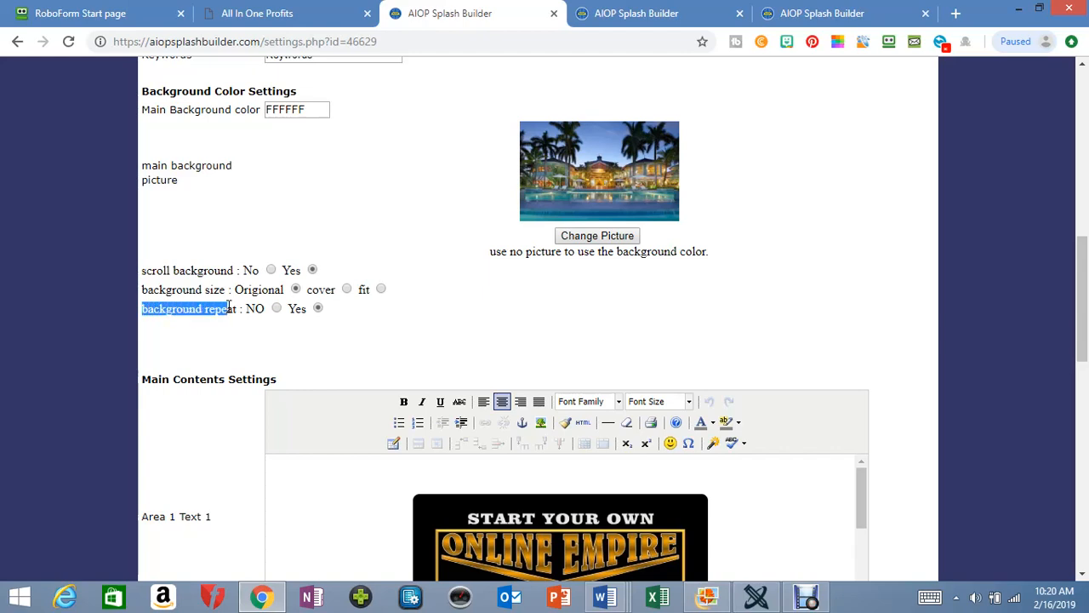
click(190, 284)
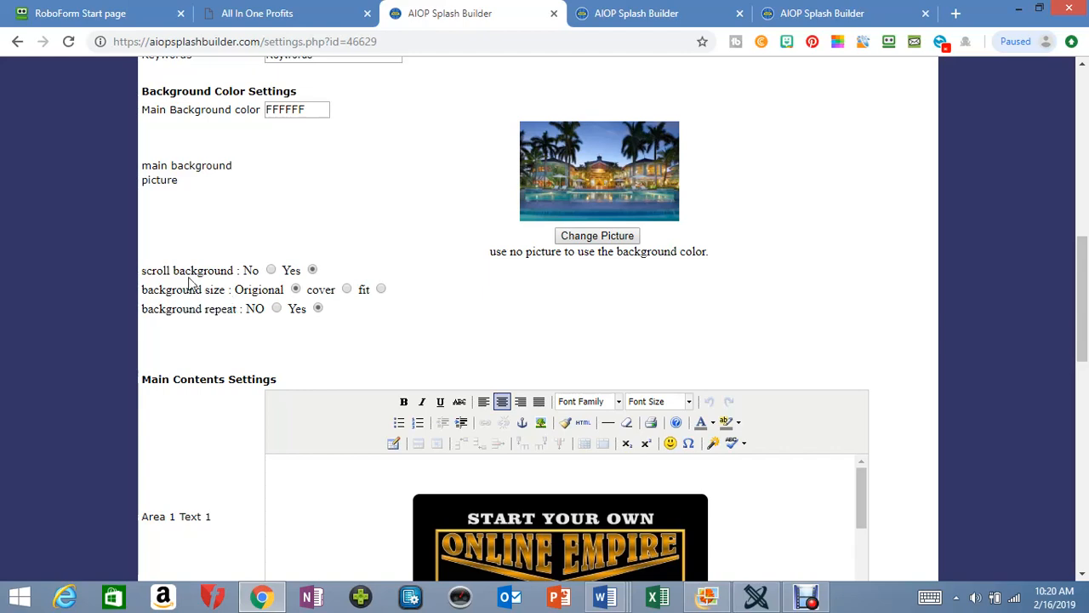
click(348, 289)
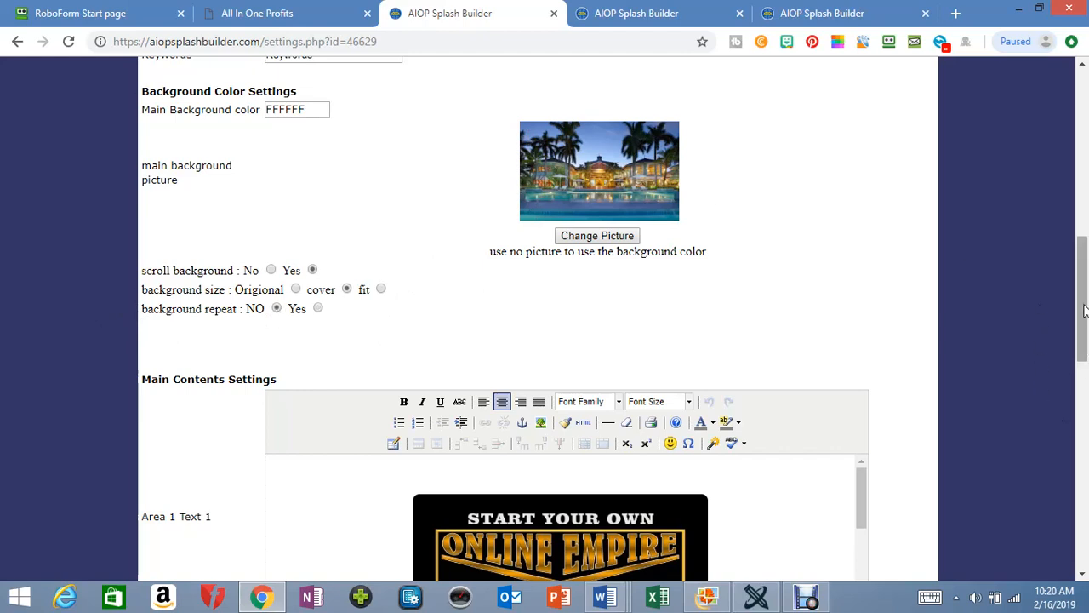
Update the splash page settings to save the new background size and repeat options.
drag(1087, 373, 1088, 176)
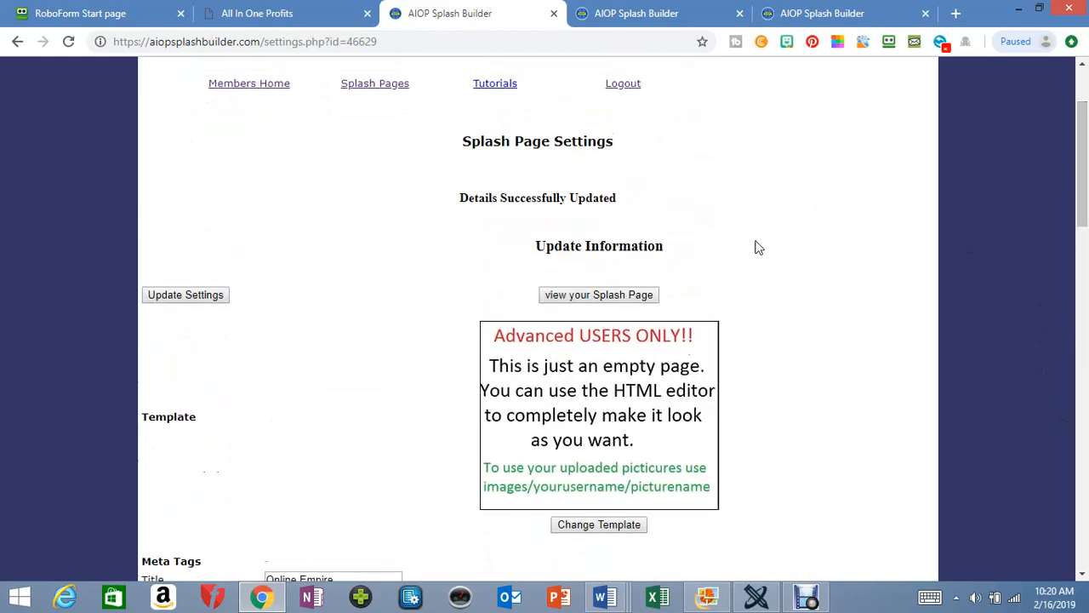
click(206, 297)
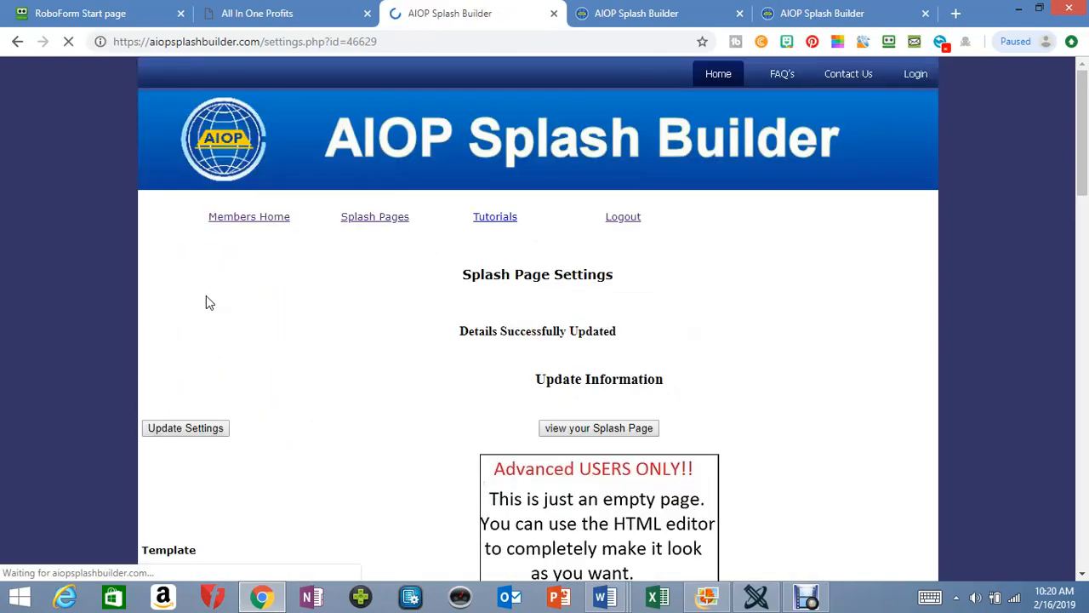
View the splash page to check how the background picture fills the whole page, and close the preview.
click(644, 433)
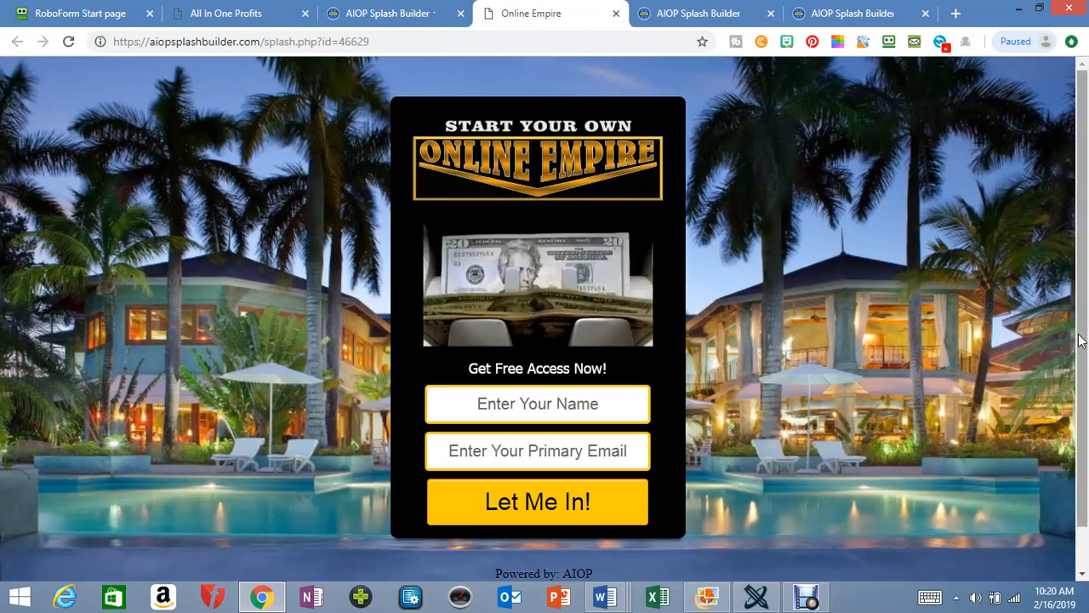
scroll(1083, 345, down, 2)
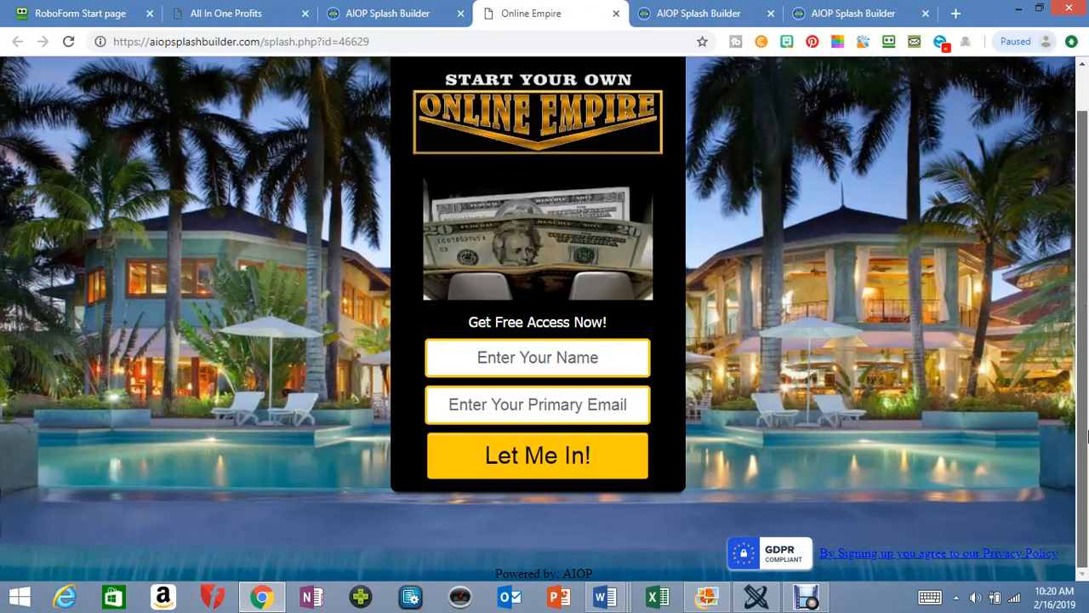
scroll(1085, 366, up, 2)
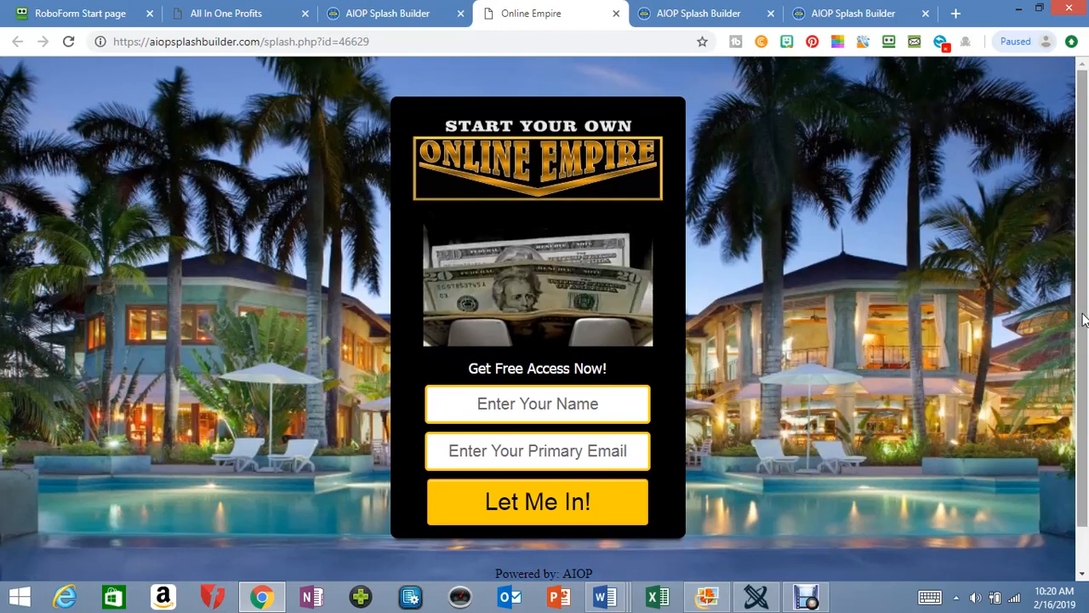
click(617, 13)
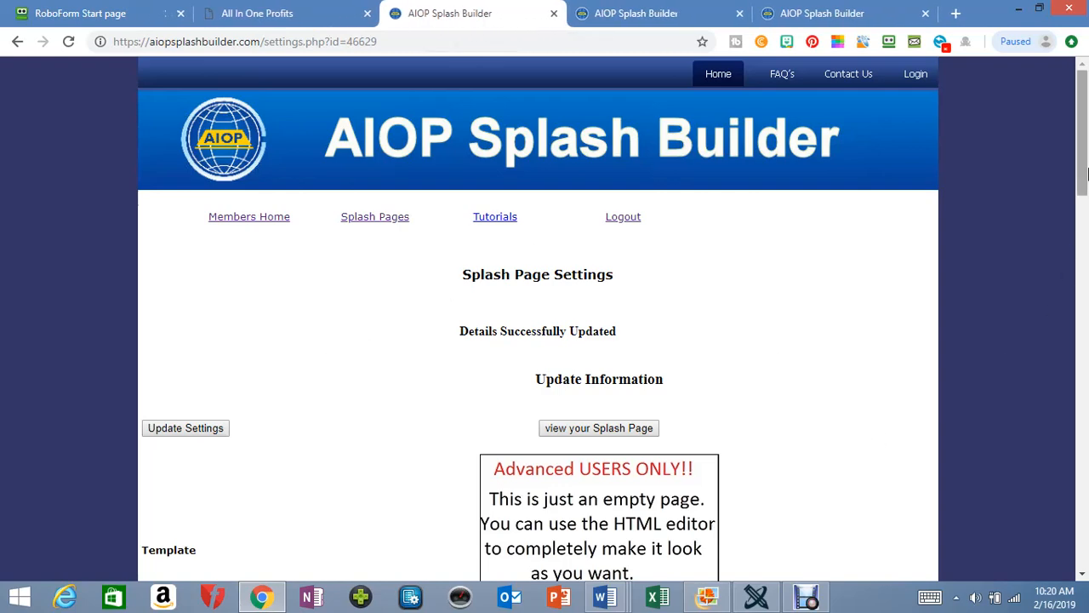
drag(1087, 173, 1087, 109)
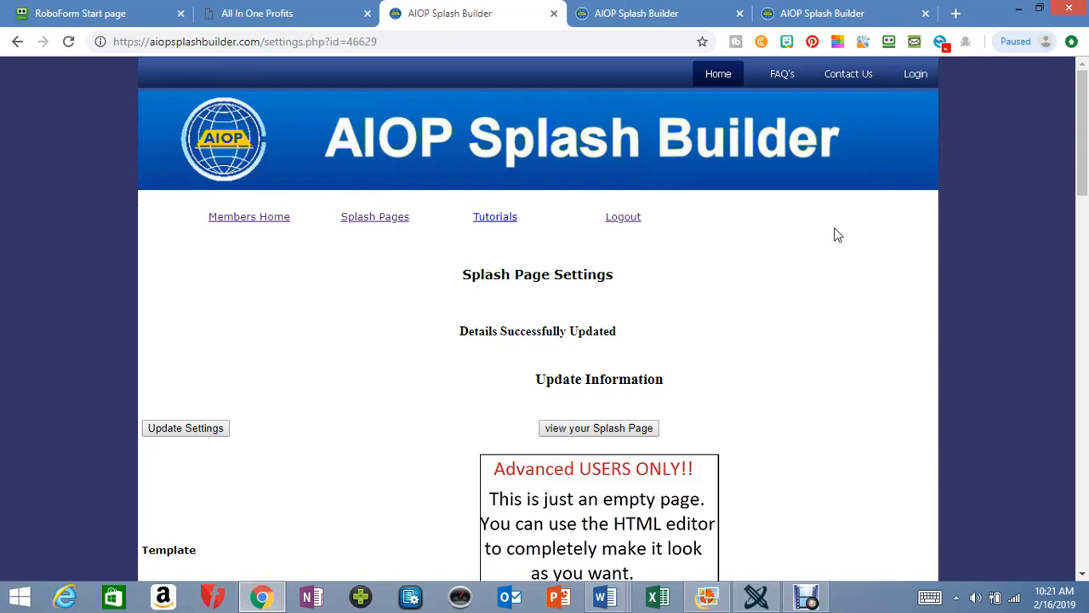
click(807, 596)
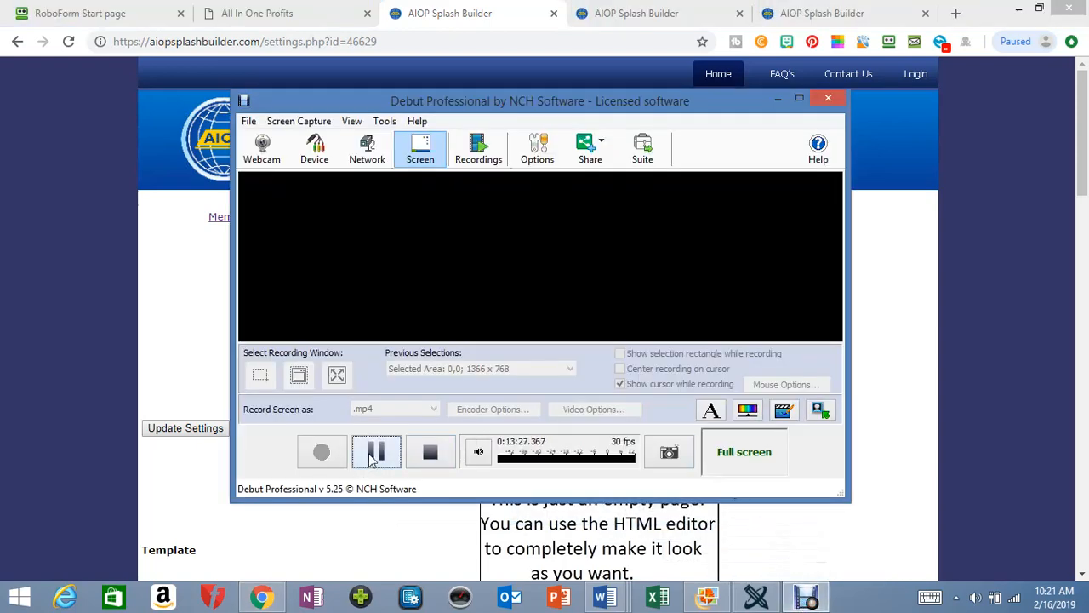